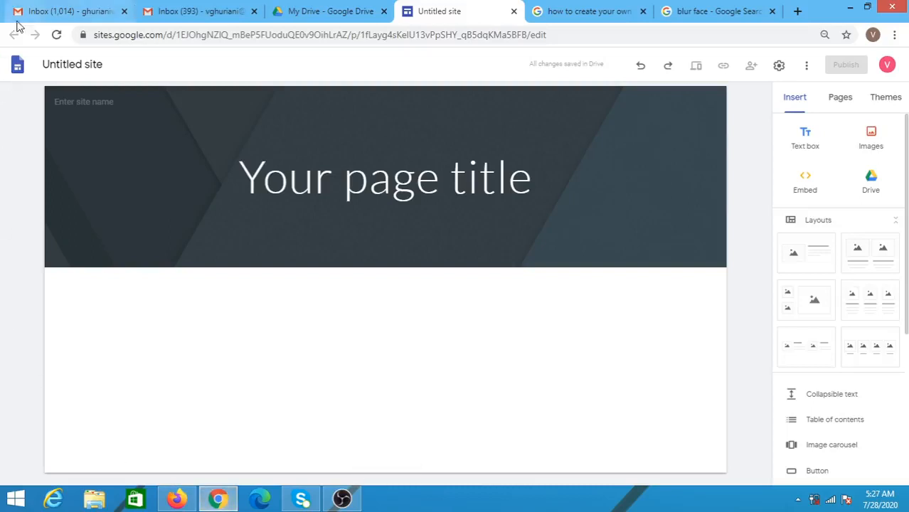
Step: Name the untitled site Computer Science and apply the same site name in the page header
{"action": "left_click", "coordinate": [78, 62]}
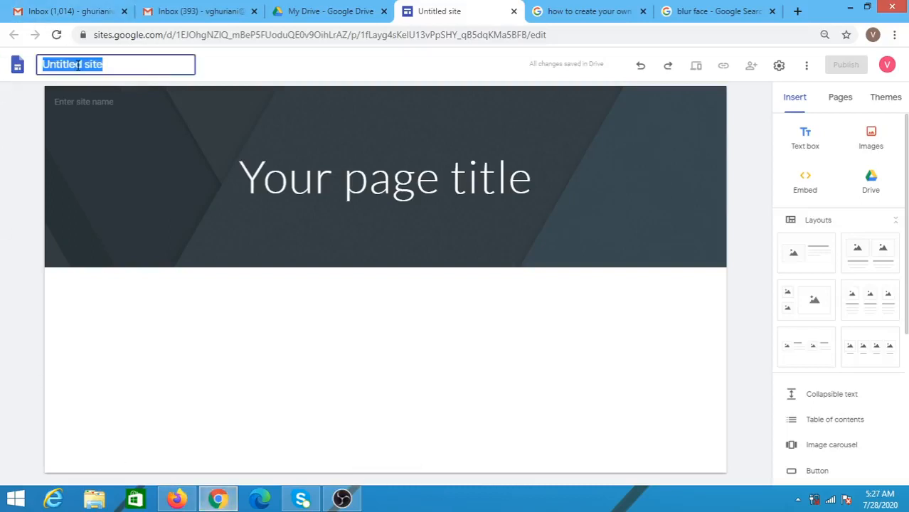
{"action": "type", "text": "Comput"}
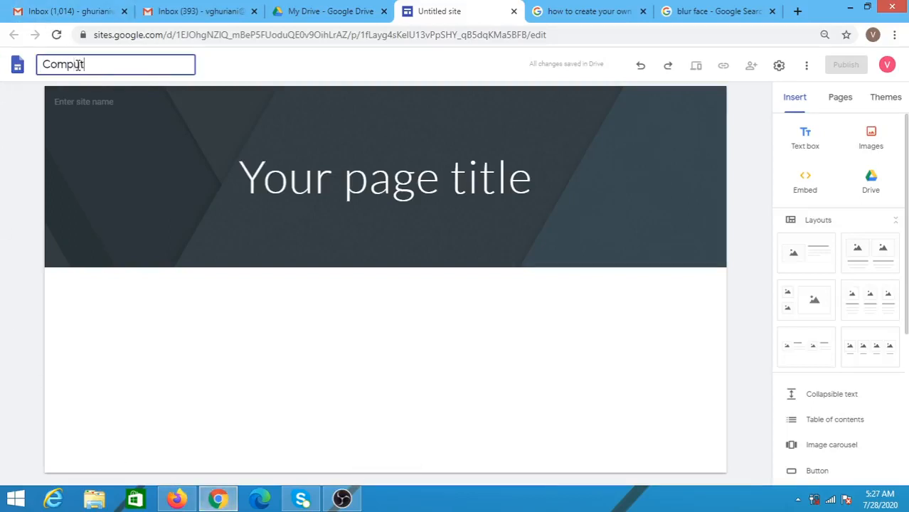
{"action": "type", "text": "er Science"}
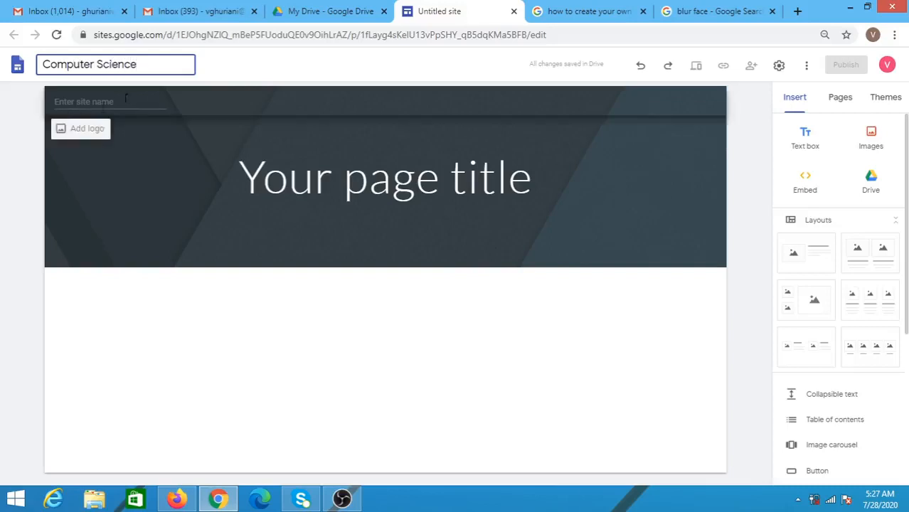
{"action": "left_click", "coordinate": [134, 100]}
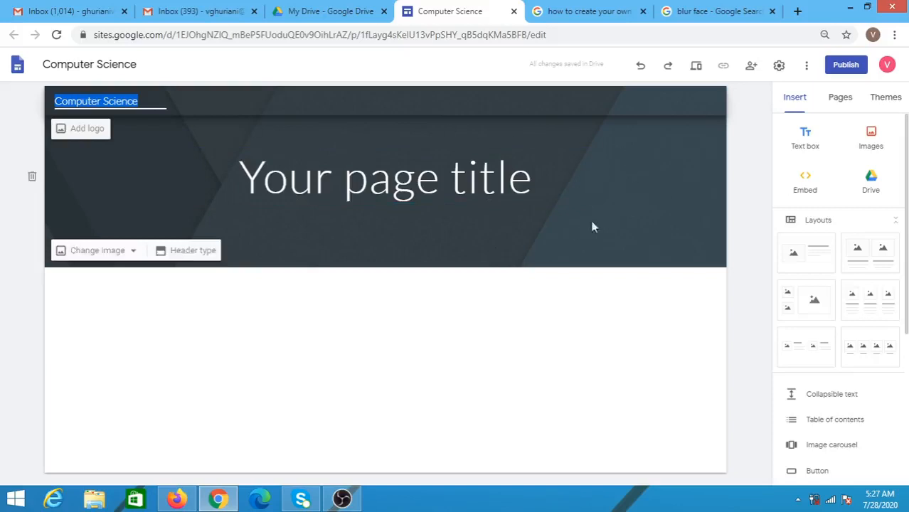
Step: Change the header image to the gallery photo of a laptop, coffee cup and notepad on a wooden table
{"action": "left_click", "coordinate": [99, 253]}
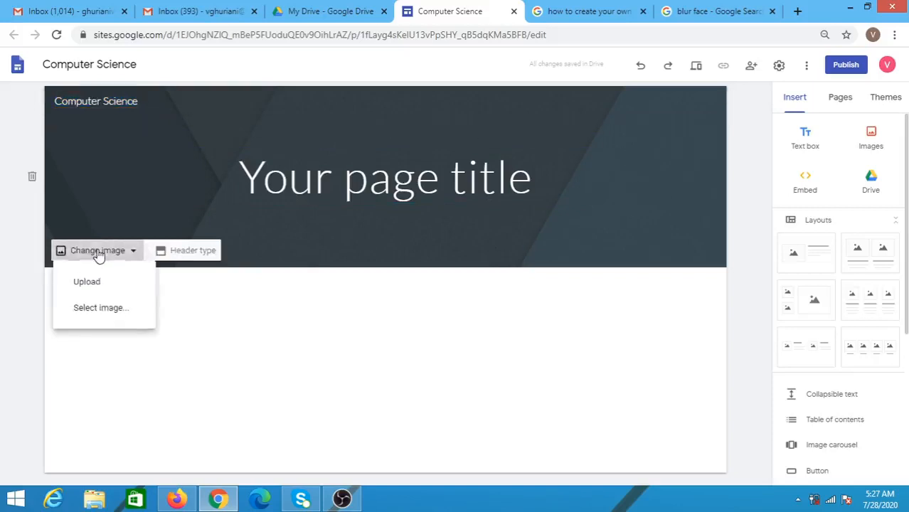
{"action": "left_click", "coordinate": [107, 310]}
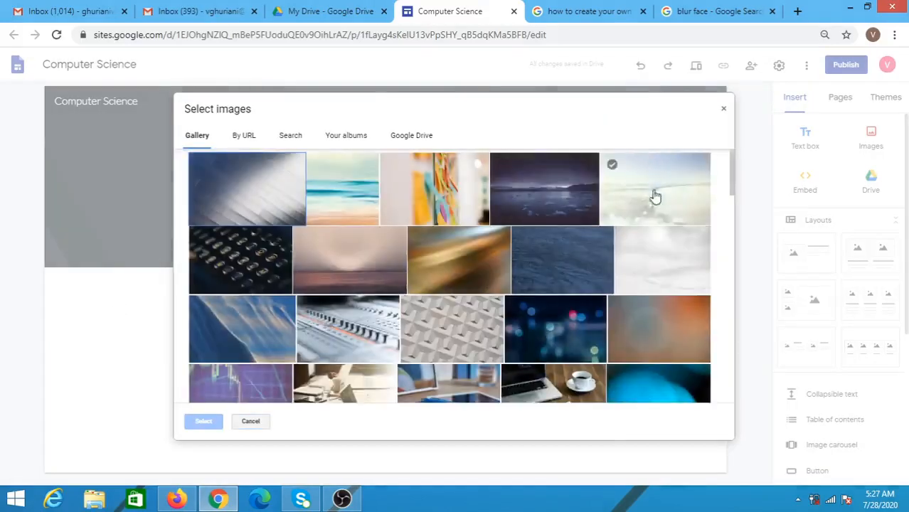
{"action": "left_click_drag", "start_coordinate": [737, 173], "coordinate": [735, 207]}
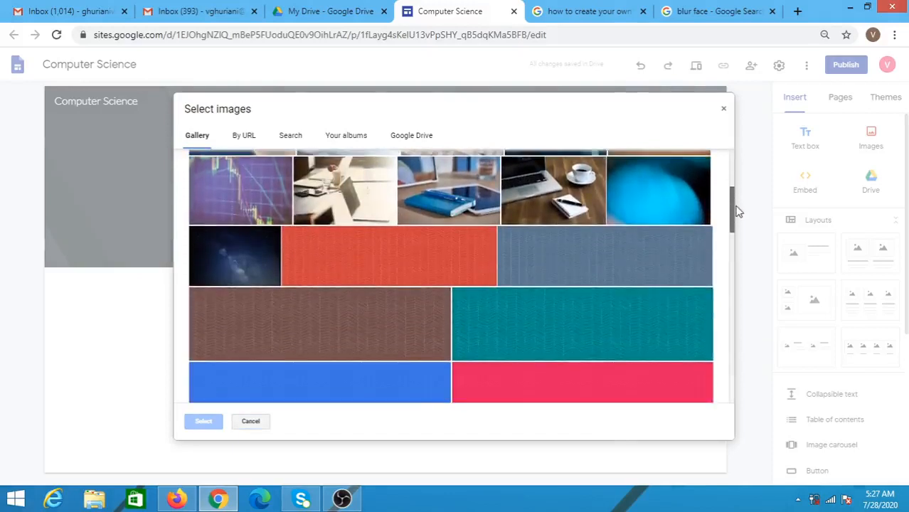
{"action": "left_click", "coordinate": [556, 205]}
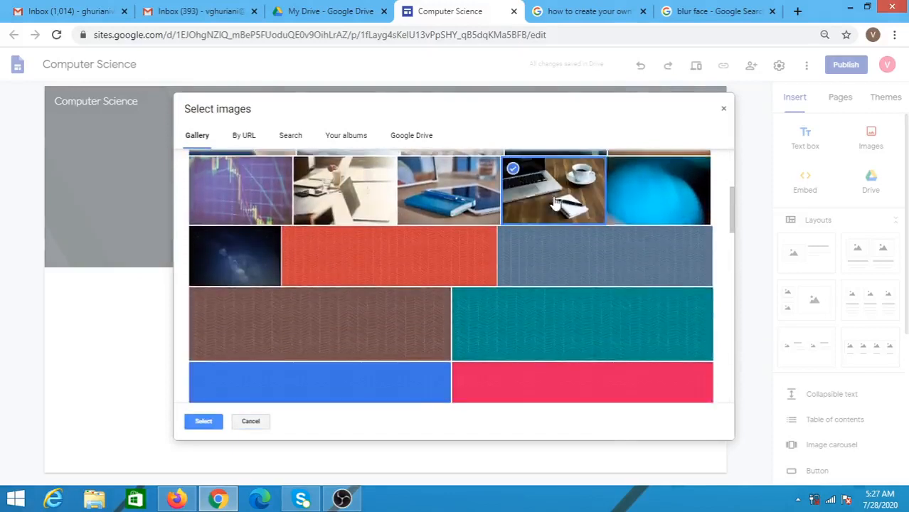
{"action": "left_click", "coordinate": [205, 421]}
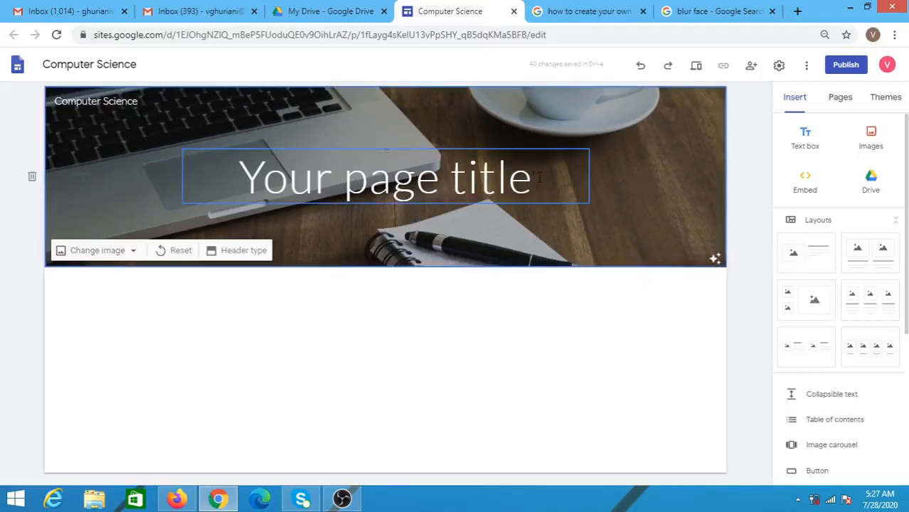
Step: Replace the home page's placeholder title with "Department of Computer Science"
{"action": "left_click_drag", "start_coordinate": [538, 178], "coordinate": [245, 190]}
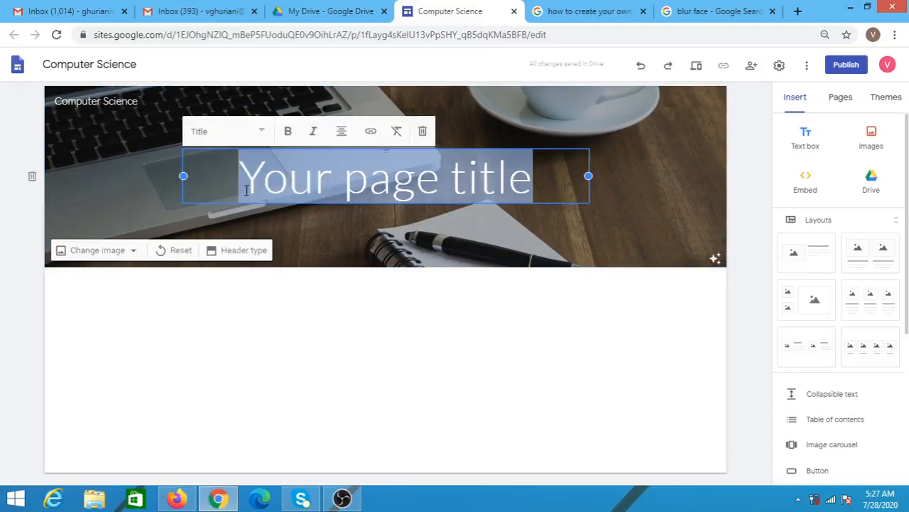
{"action": "type", "text": "Dep"}
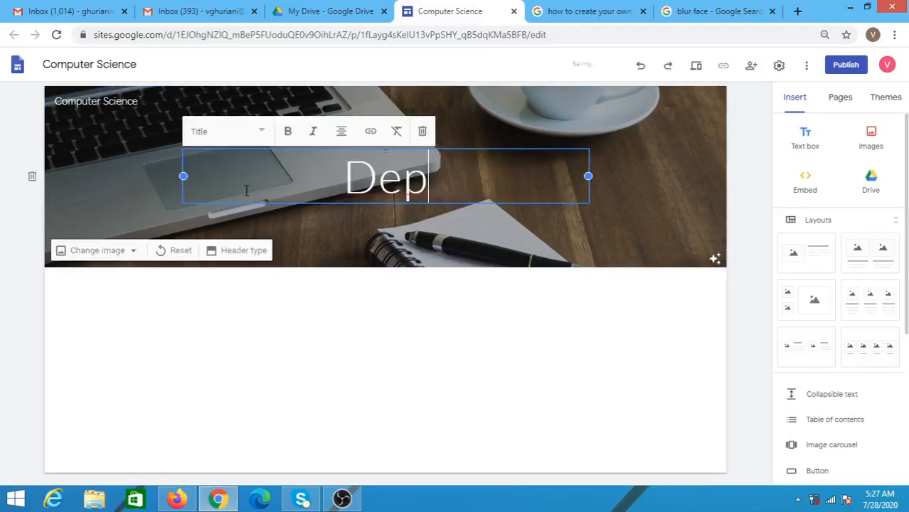
{"action": "type", "text": "artment o"}
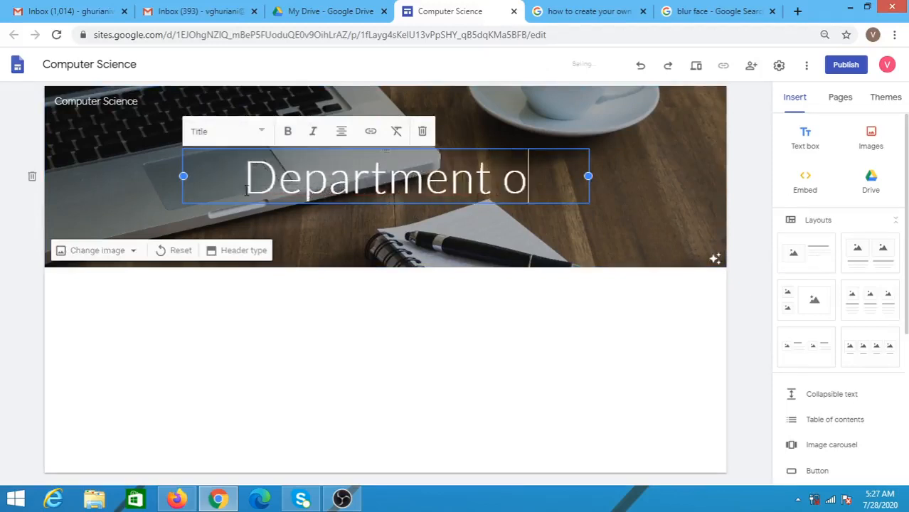
{"action": "type", "text": "f Compu"}
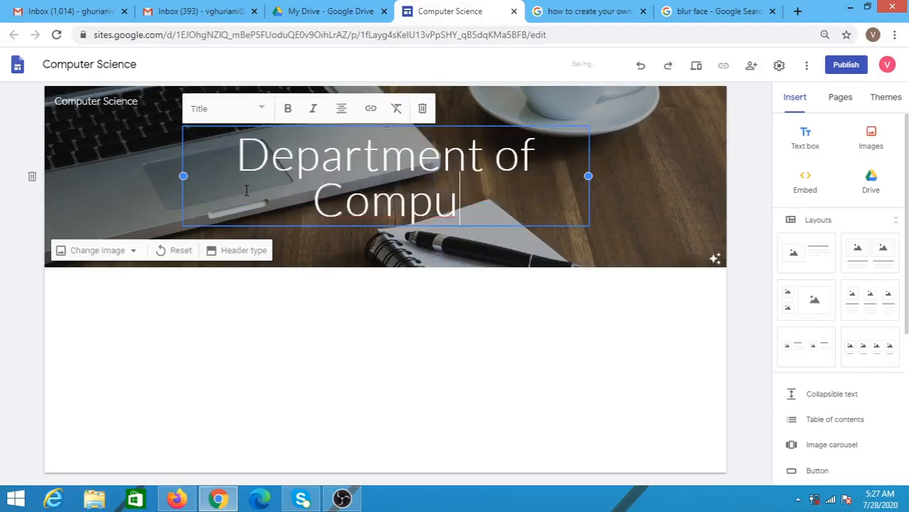
{"action": "type", "text": "ter S"}
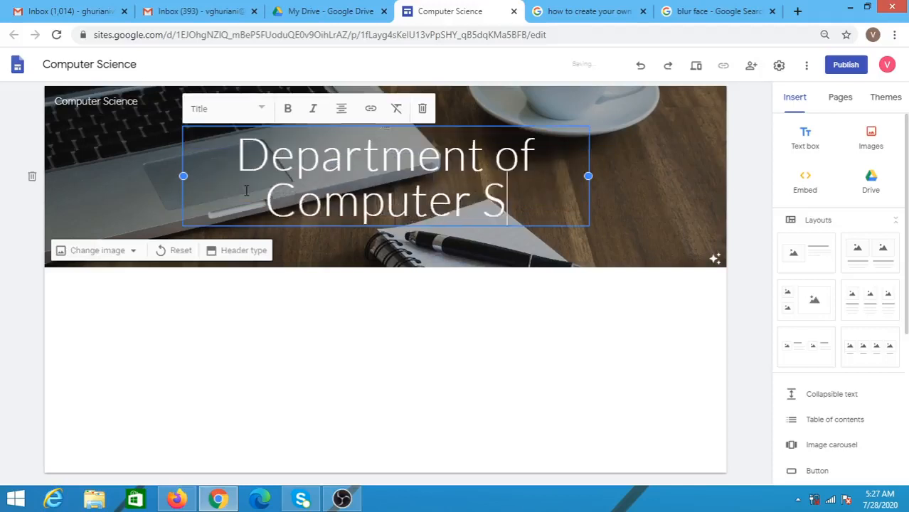
{"action": "type", "text": "cience"}
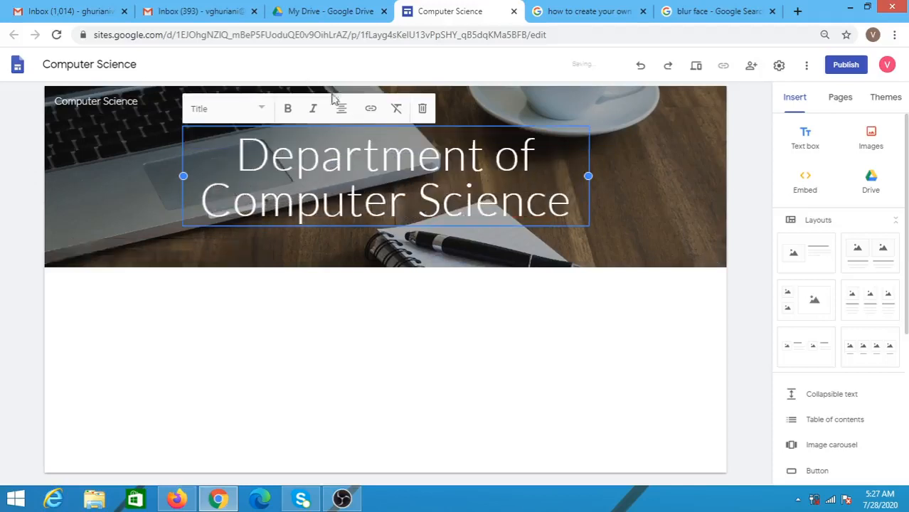
Step: Format the Department of Computer Science title in the Heading style and make it bold
{"action": "left_click_drag", "start_coordinate": [239, 153], "coordinate": [572, 202]}
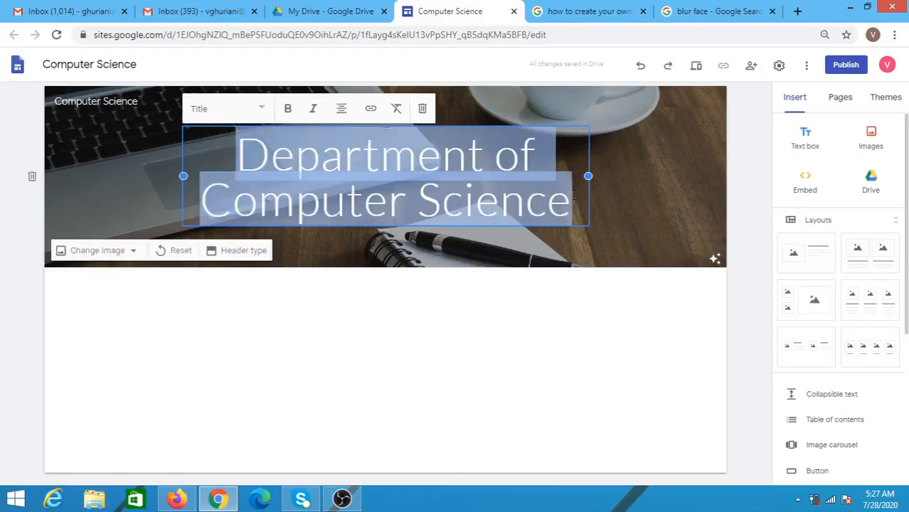
{"action": "left_click", "coordinate": [262, 112]}
{"action": "left_click", "coordinate": [243, 173]}
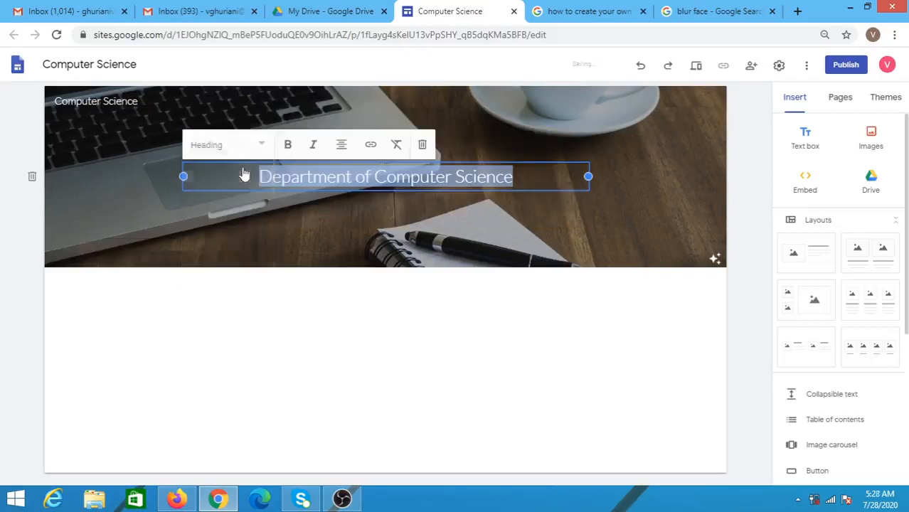
{"action": "left_click", "coordinate": [288, 148]}
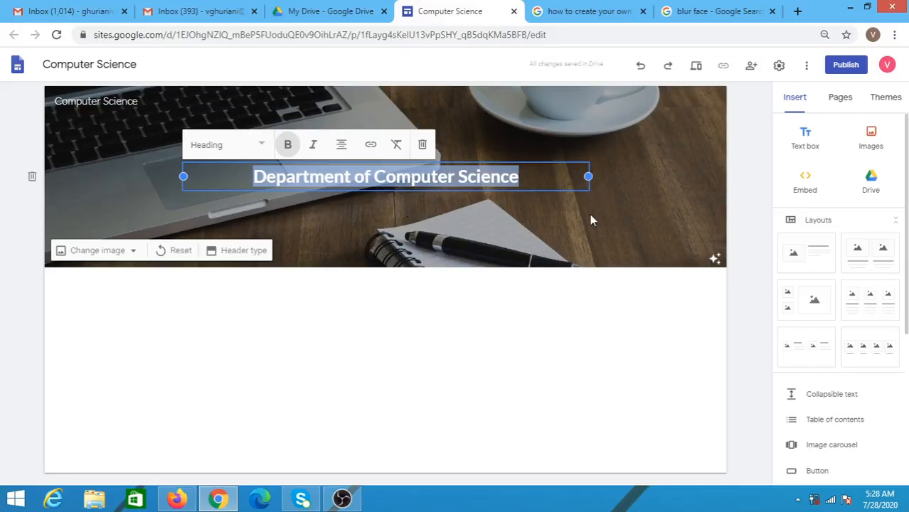
{"action": "left_click", "coordinate": [490, 217]}
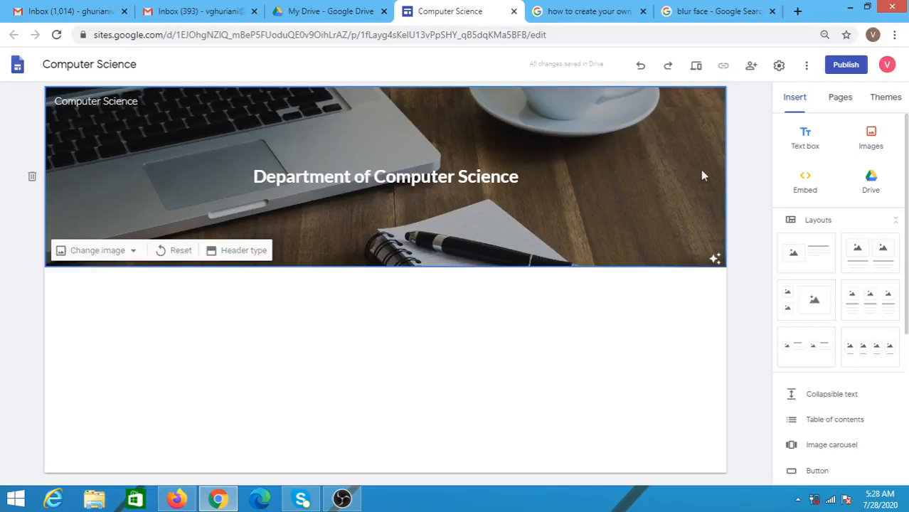
Step: Add a new page named "Courses & Syllabi" to the site
{"action": "left_click", "coordinate": [839, 99]}
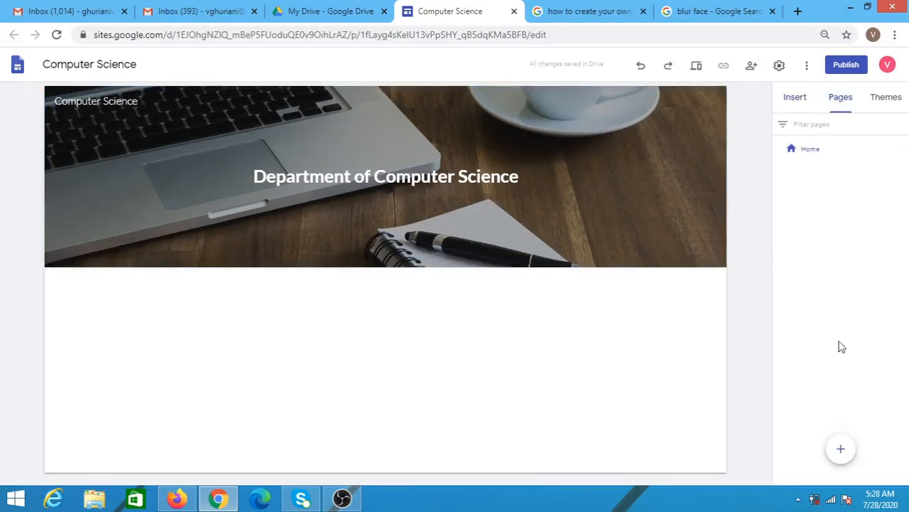
{"action": "mouse_move", "coordinate": [841, 455]}
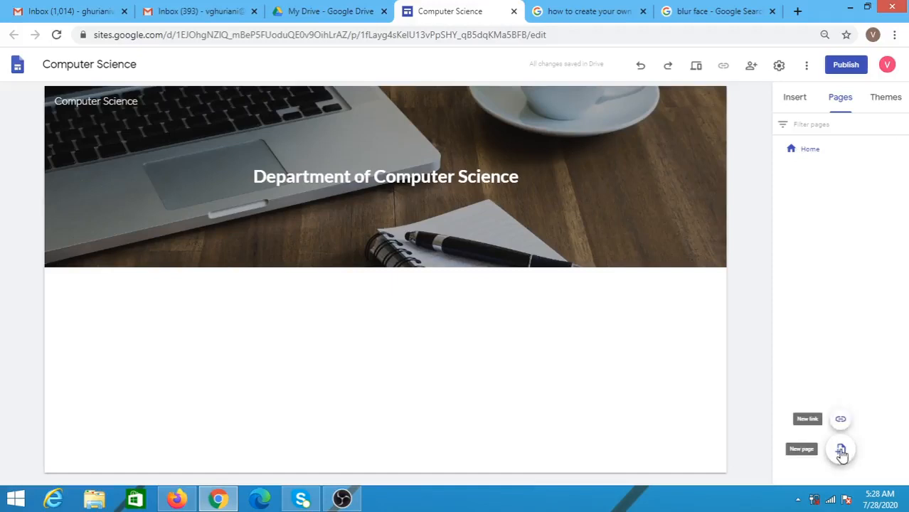
{"action": "left_click", "coordinate": [840, 451]}
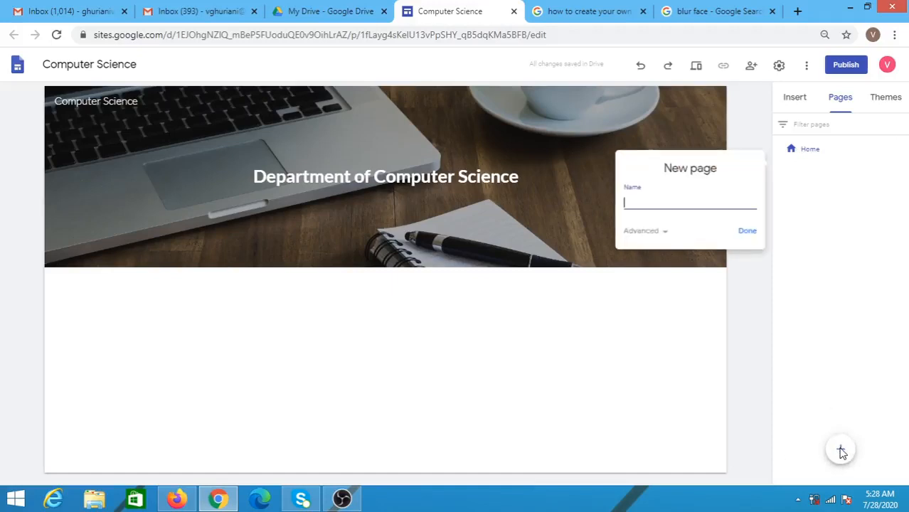
{"action": "type", "text": "Courses & Syllabi"}
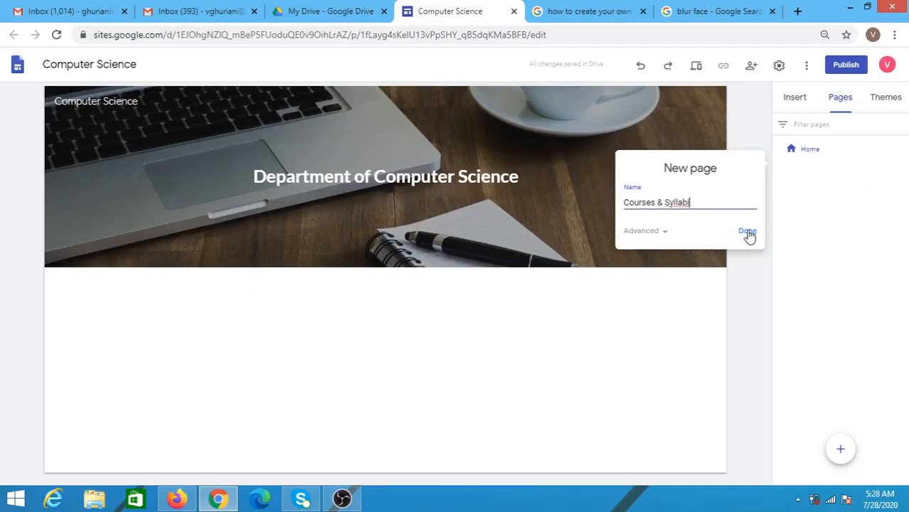
{"action": "left_click", "coordinate": [747, 233]}
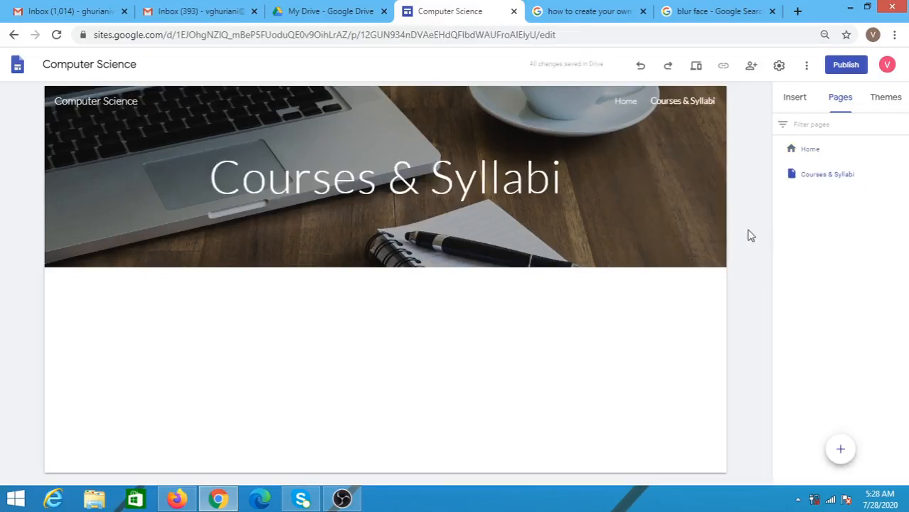
Step: Add two more pages to the site, named "Faculty" and "E-Resources"
{"action": "left_click", "coordinate": [841, 452]}
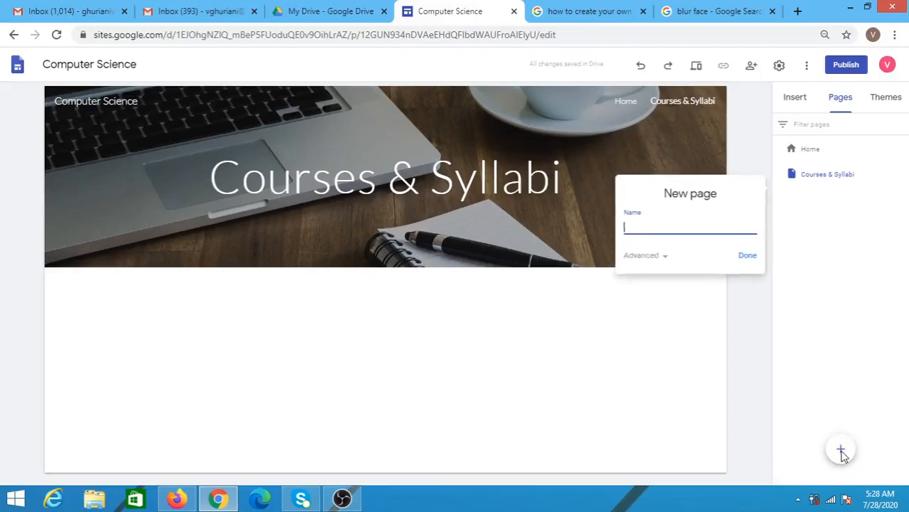
{"action": "type", "text": "Faculty"}
{"action": "left_click", "coordinate": [746, 258]}
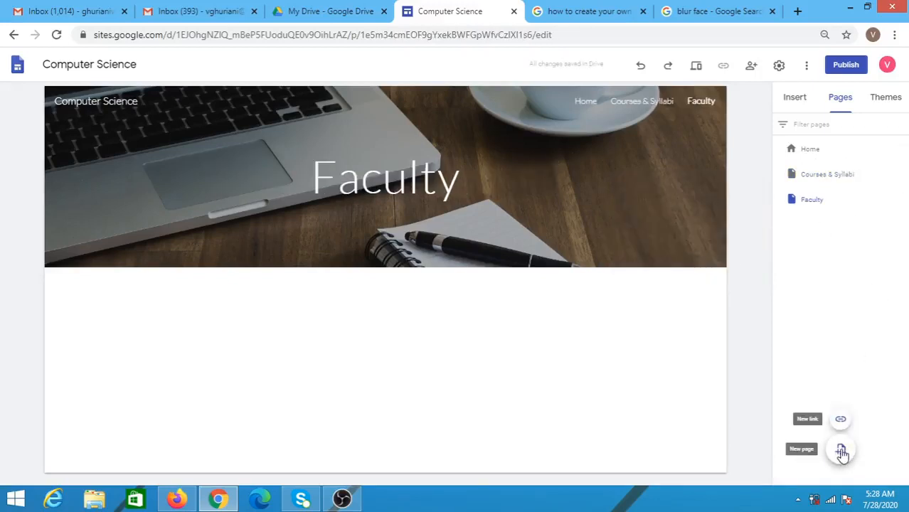
{"action": "left_click", "coordinate": [841, 452]}
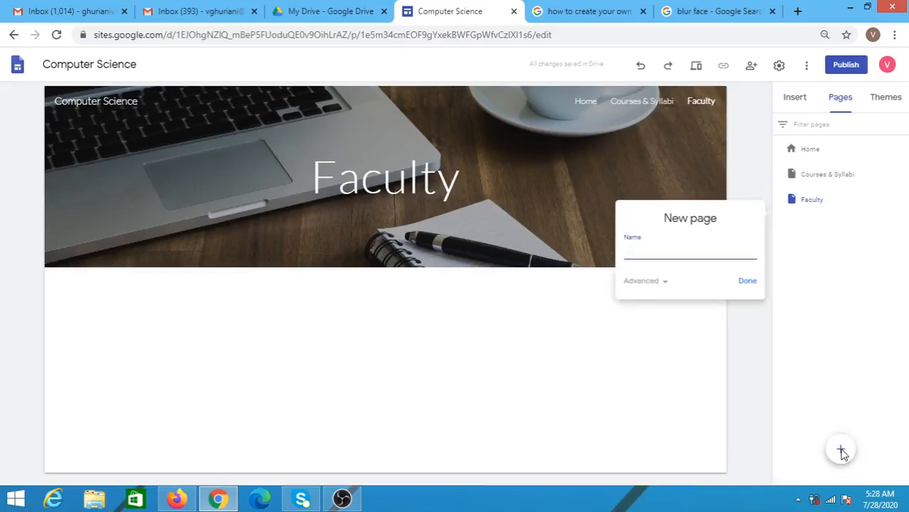
{"action": "type", "text": "E-Resources"}
{"action": "left_click", "coordinate": [749, 282]}
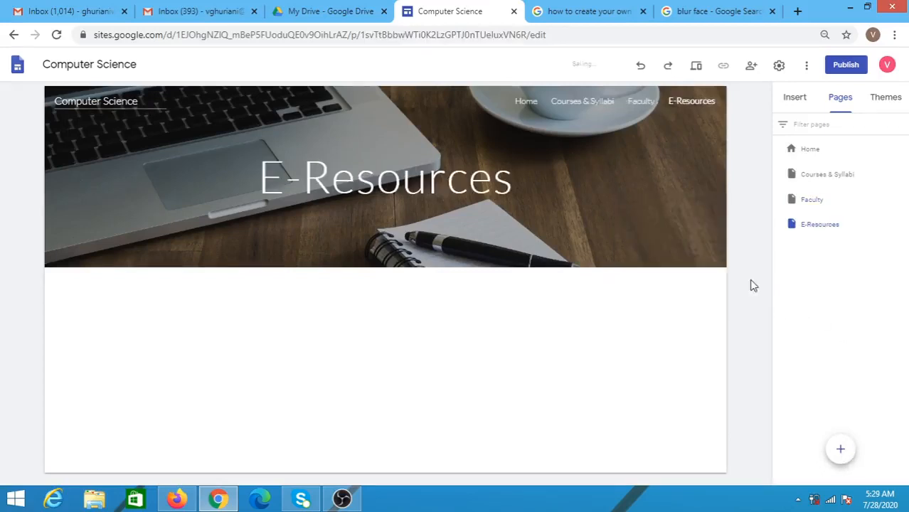
Step: Add pages named "Activities" and "Student's Corner" to the site
{"action": "left_click", "coordinate": [842, 452]}
{"action": "type", "text": "A"}
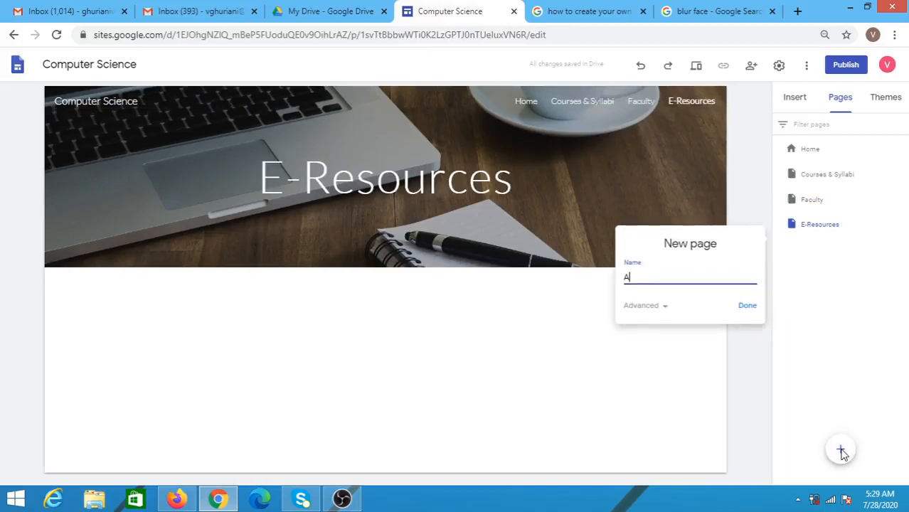
{"action": "type", "text": "ctivities"}
{"action": "left_click", "coordinate": [747, 306]}
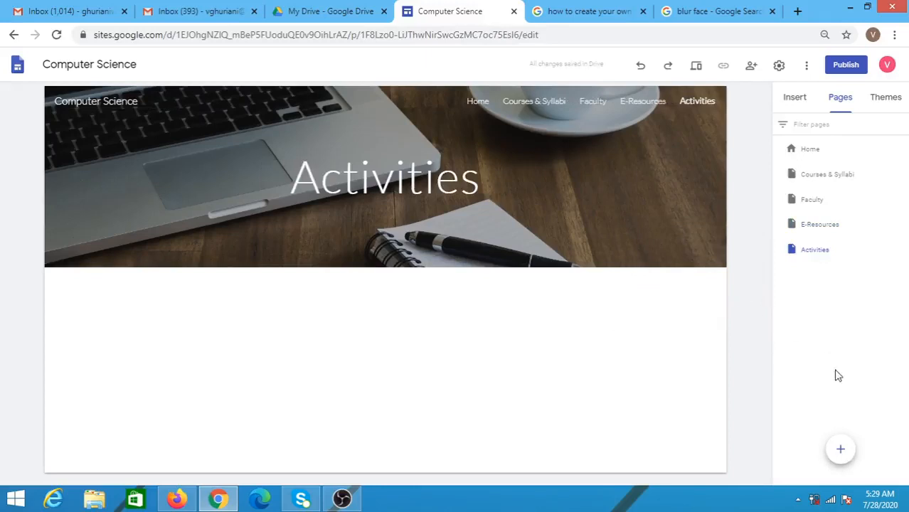
{"action": "left_click", "coordinate": [842, 450]}
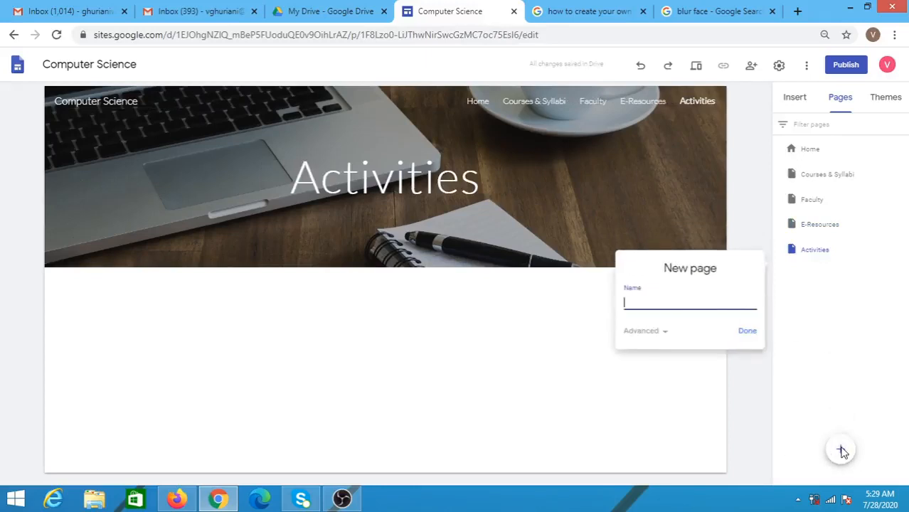
{"action": "type", "text": "Student's Corner"}
{"action": "left_click", "coordinate": [749, 333]}
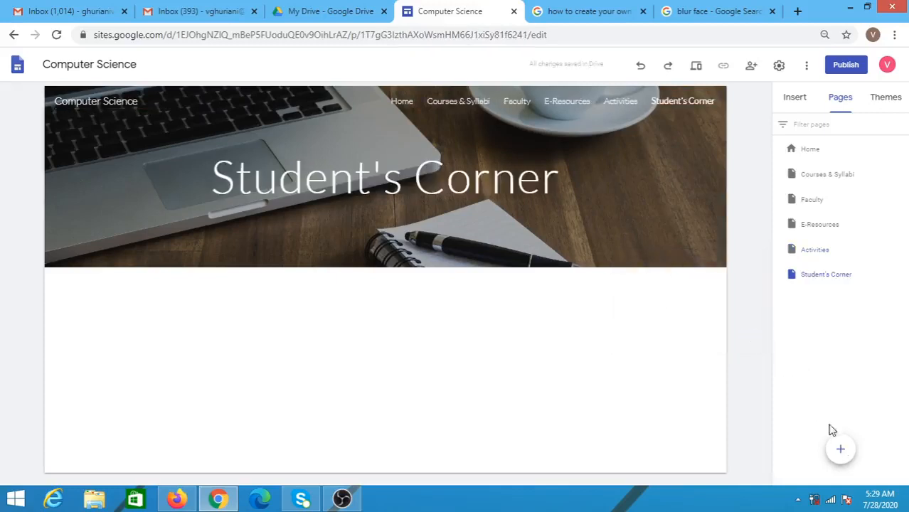
Step: Add a page named "Photo Gallery" and open the Courses & Syllabi page
{"action": "left_click", "coordinate": [842, 451]}
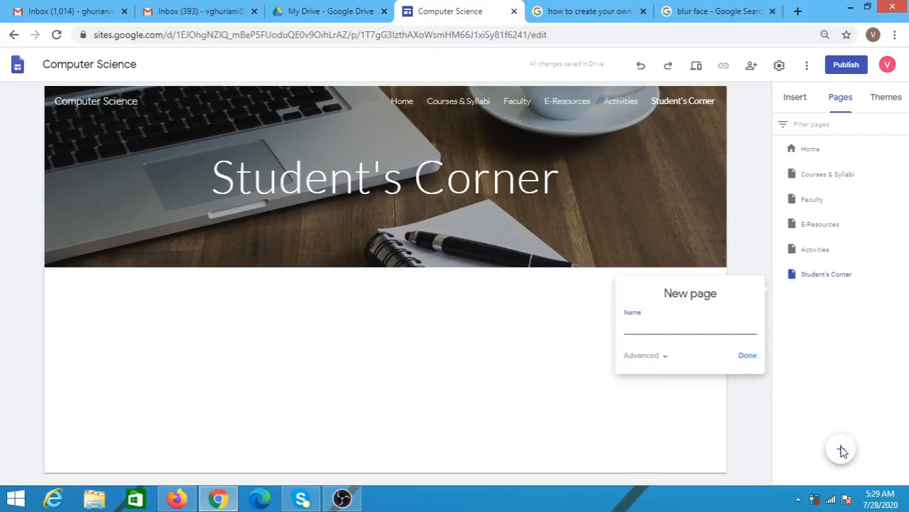
{"action": "type", "text": "Photo Gallery"}
{"action": "left_click", "coordinate": [747, 355]}
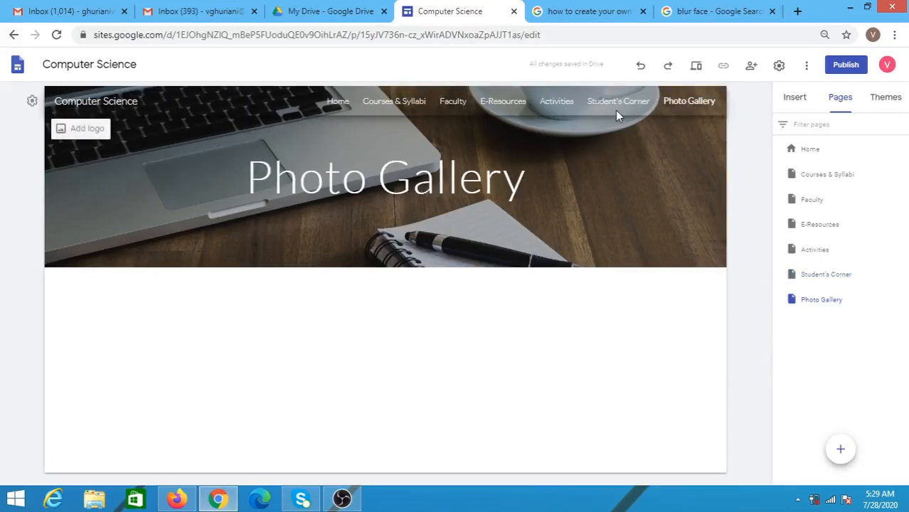
{"action": "left_click", "coordinate": [395, 103]}
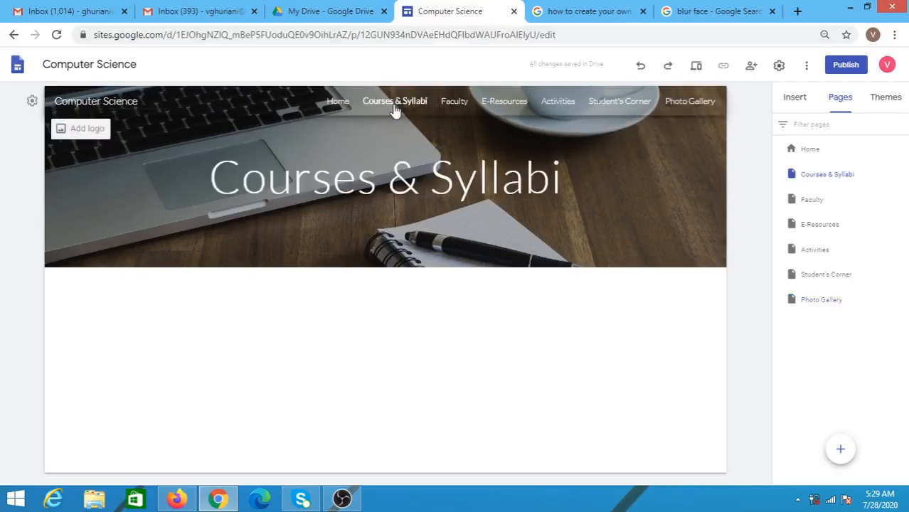
Step: Check the Faculty, E-Resources, Activities, Student's Corner and Photo Gallery pages through the site navigation
{"action": "left_click", "coordinate": [445, 105]}
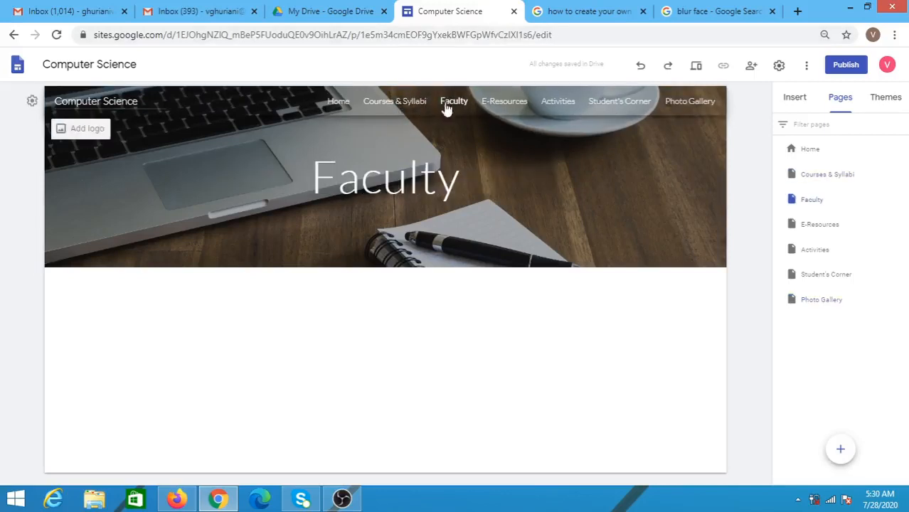
{"action": "left_click", "coordinate": [484, 106]}
{"action": "left_click", "coordinate": [562, 105]}
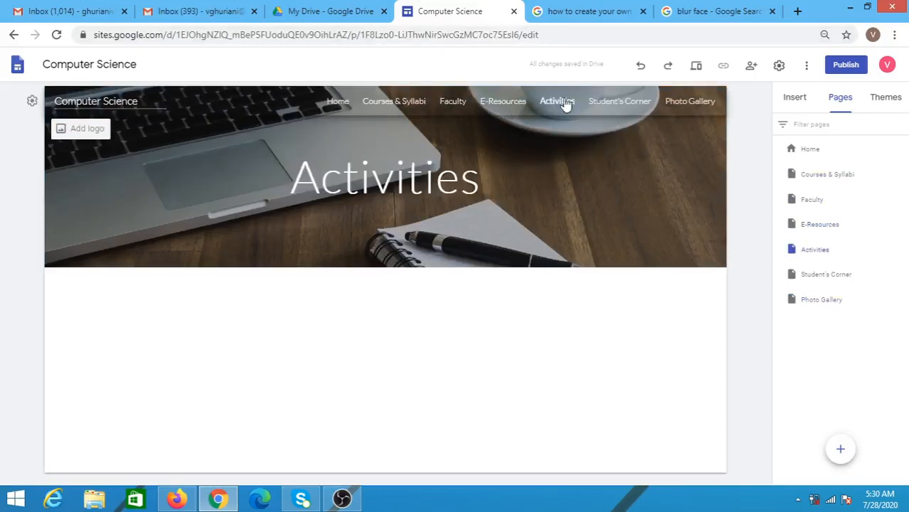
{"action": "left_click", "coordinate": [609, 105]}
{"action": "left_click", "coordinate": [676, 105]}
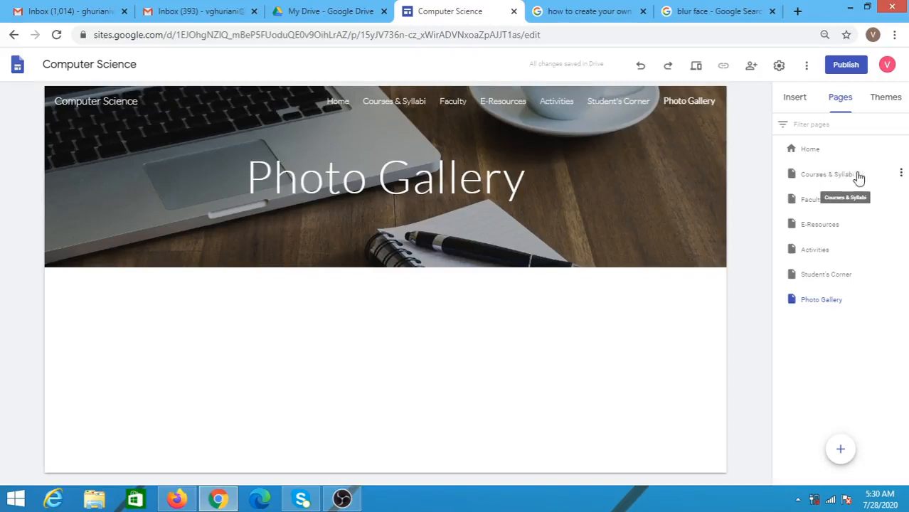
Step: Add a subpage named "B.A.(p)" under the Courses & Syllabi page
{"action": "left_click", "coordinate": [902, 175]}
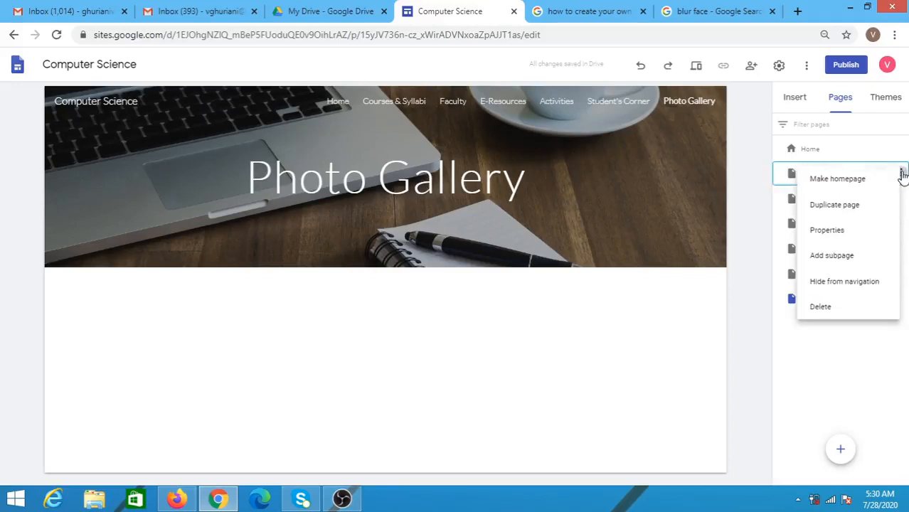
{"action": "left_click", "coordinate": [832, 255]}
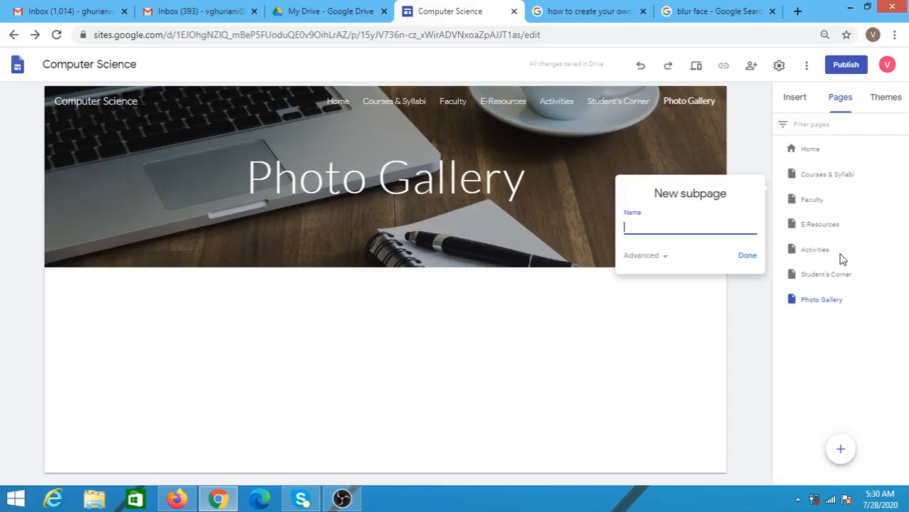
{"action": "type", "text": "B.A.(p)"}
{"action": "left_click", "coordinate": [746, 258]}
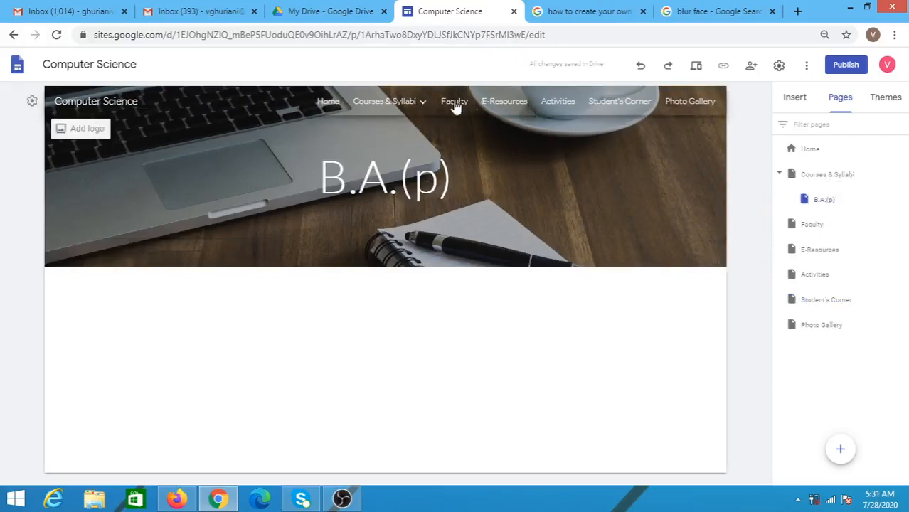
{"action": "mouse_move", "coordinate": [431, 105]}
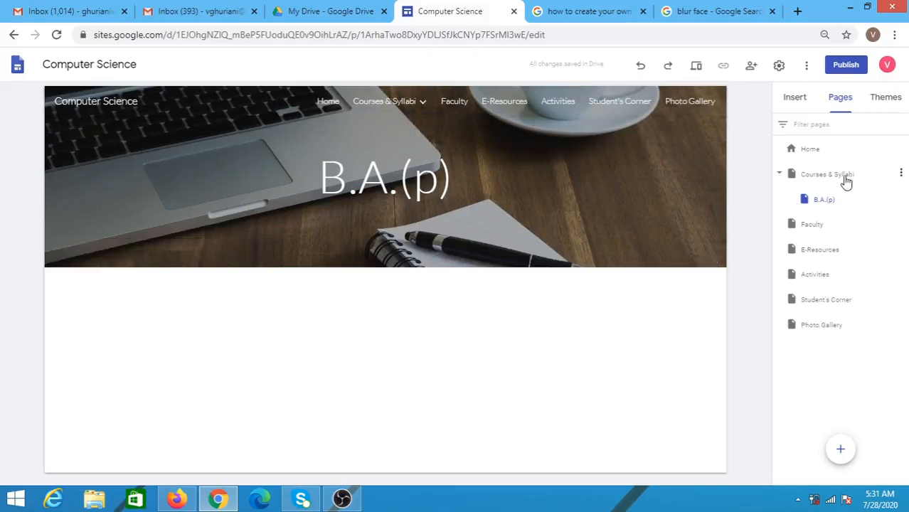
Step: Add another subpage named "B.Sc. Physical Science with Computer" under the Courses & Syllabi page
{"action": "left_click", "coordinate": [901, 175]}
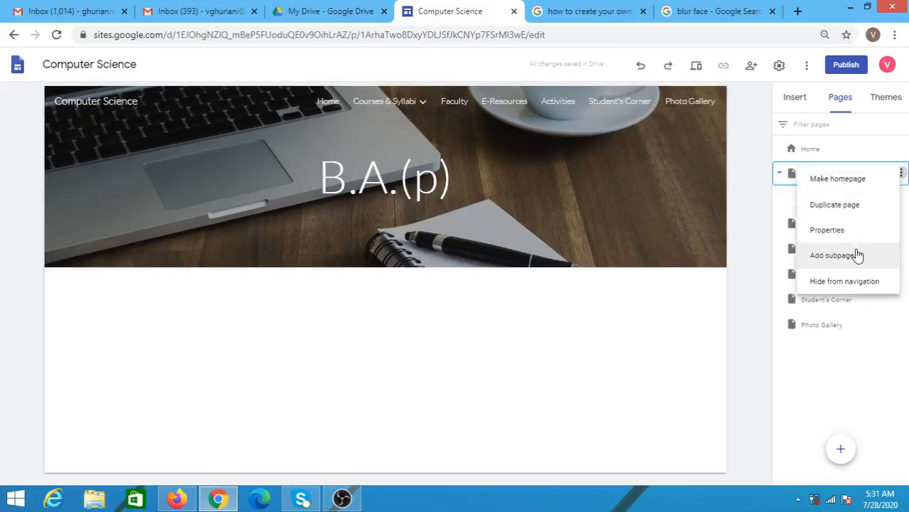
{"action": "left_click", "coordinate": [858, 255]}
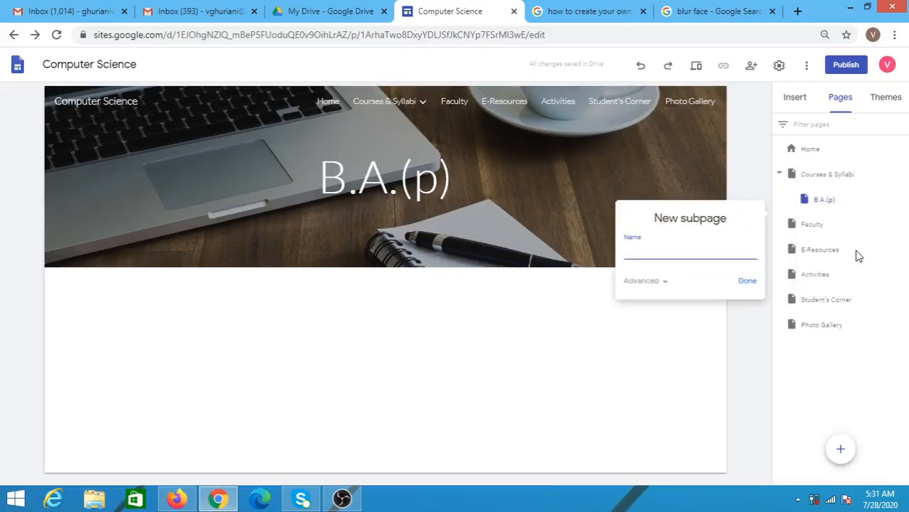
{"action": "type", "text": "B.Sc. Physical Scien"}
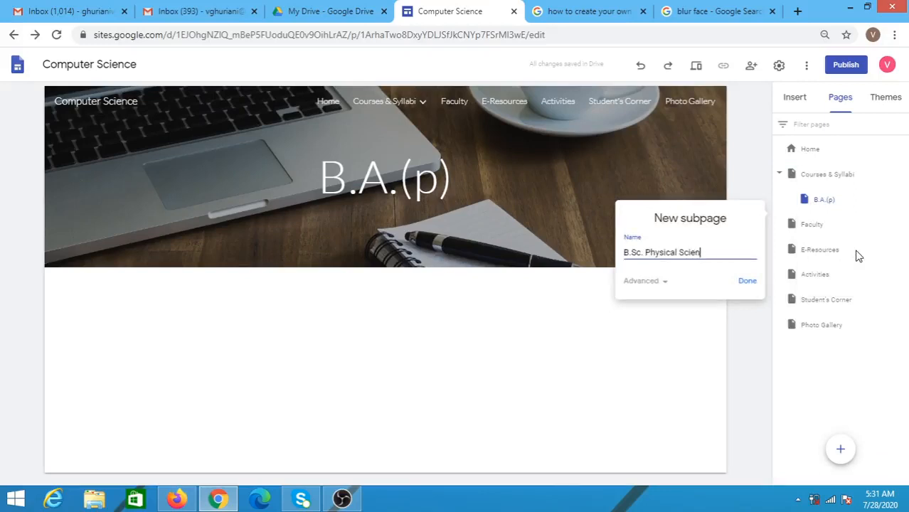
{"action": "type", "text": "ce with Computers"}
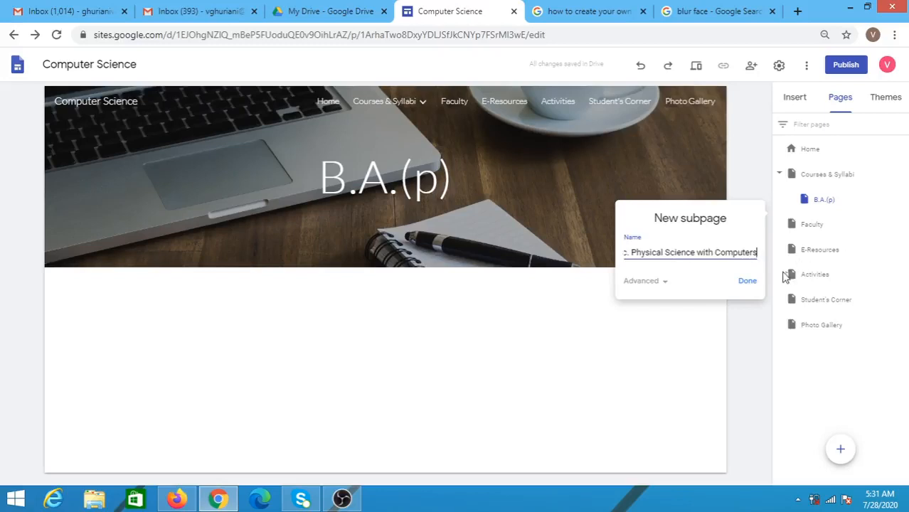
{"action": "key", "text": "BackSpace"}
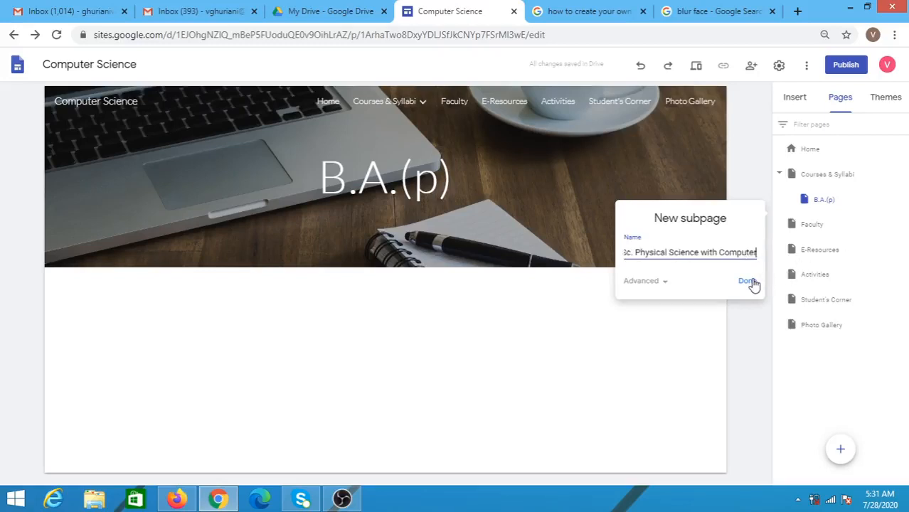
{"action": "left_click", "coordinate": [752, 281]}
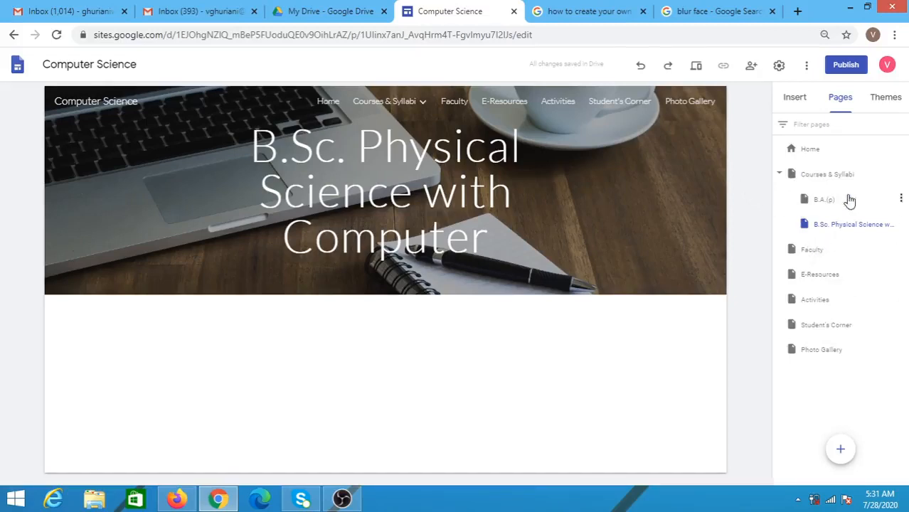
Step: Open the B.A.(p) subpage and change its header type to Title only
{"action": "mouse_move", "coordinate": [395, 112]}
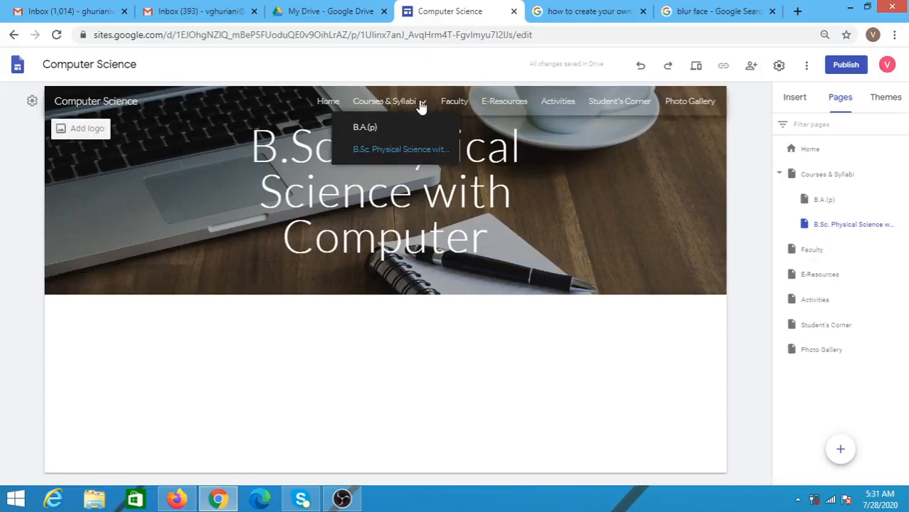
{"action": "left_click", "coordinate": [370, 134]}
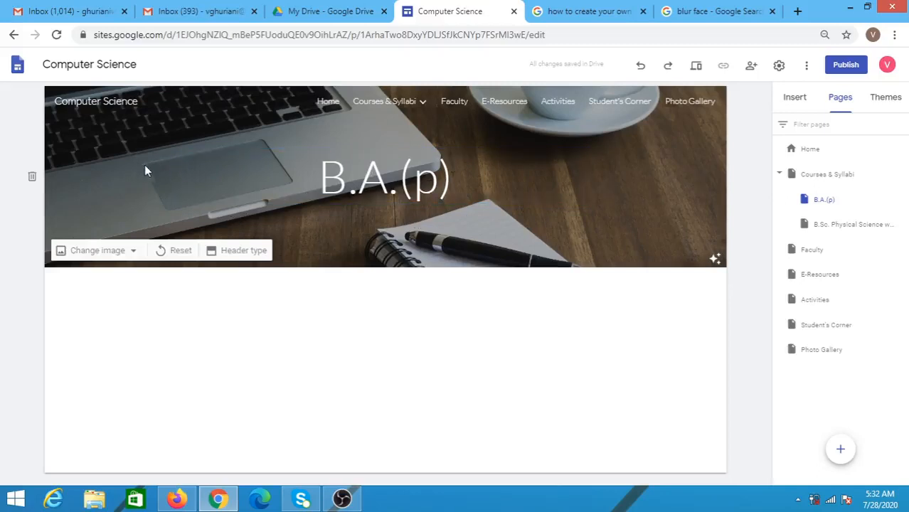
{"action": "left_click", "coordinate": [236, 255]}
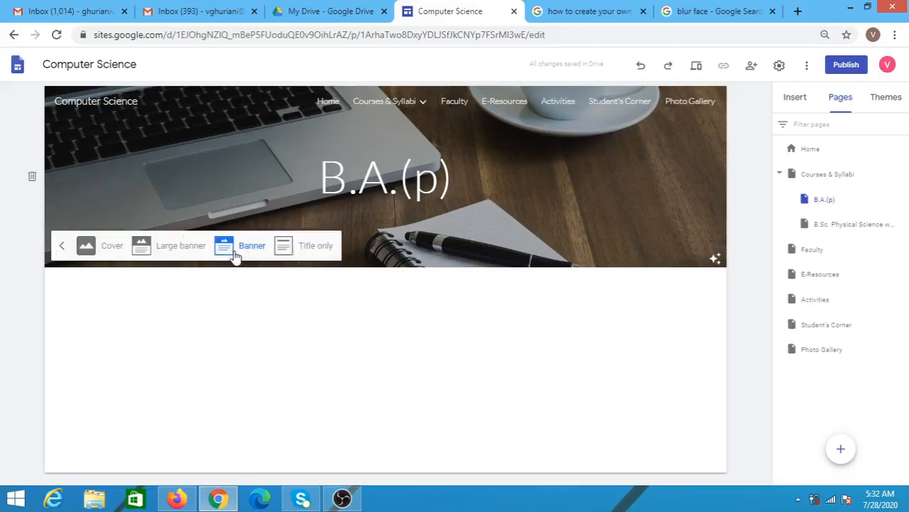
{"action": "left_click", "coordinate": [311, 250]}
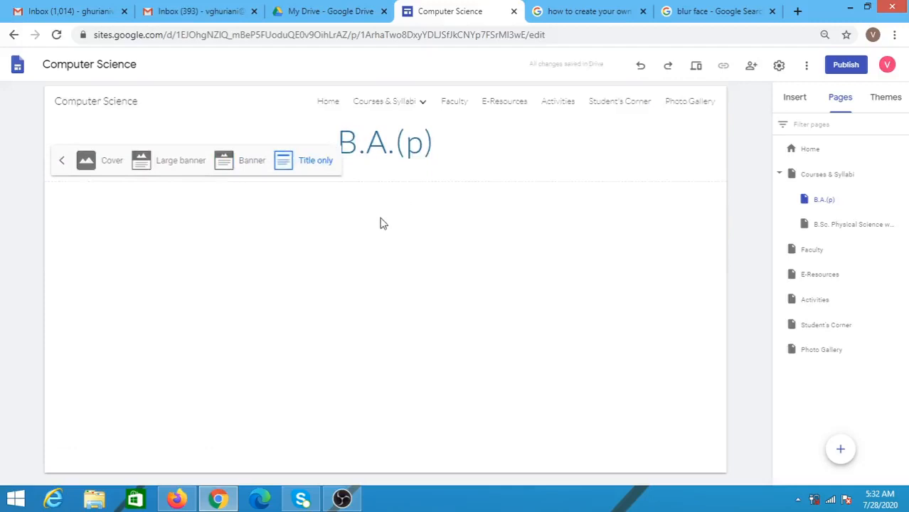
{"action": "left_click", "coordinate": [380, 221]}
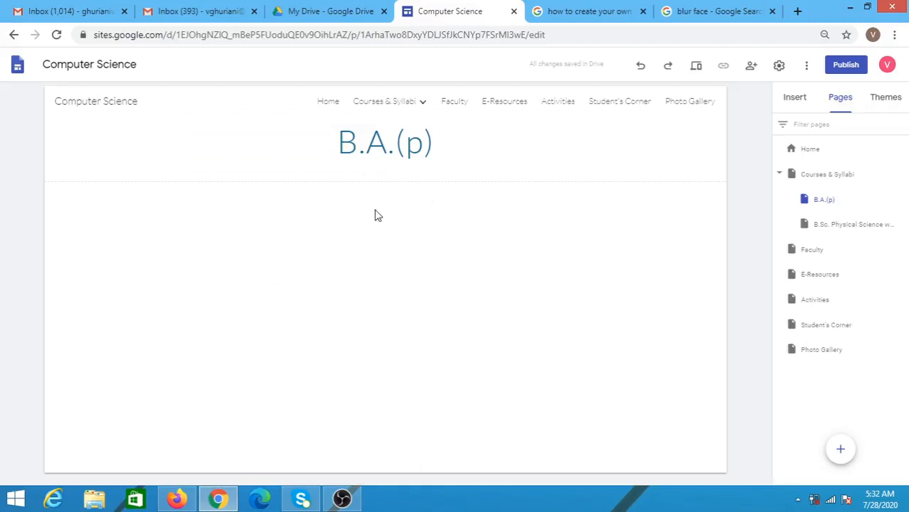
Step: Add a text box reading "B.A.(P) I Sem" below the title of the B.A.(p) page
{"action": "double_click", "coordinate": [269, 205]}
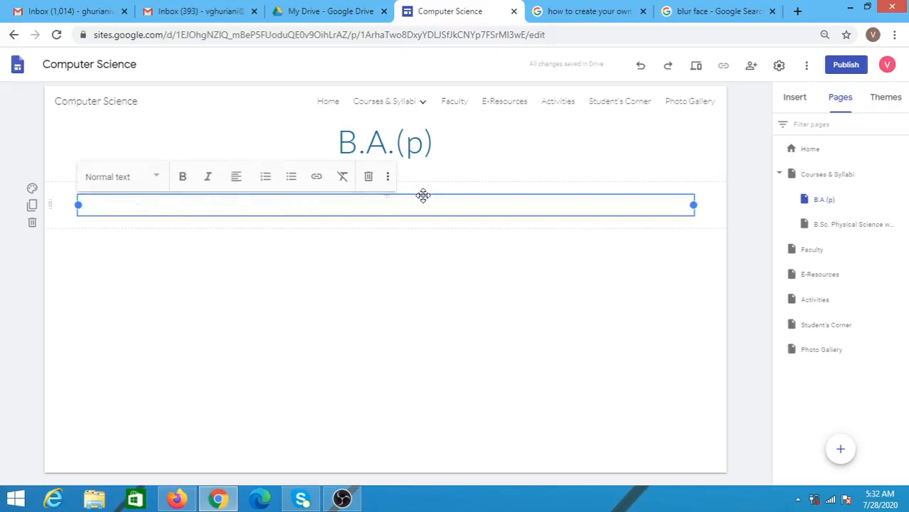
{"action": "type", "text": "B.A.(P) I Sem"}
{"action": "left_click", "coordinate": [406, 262]}
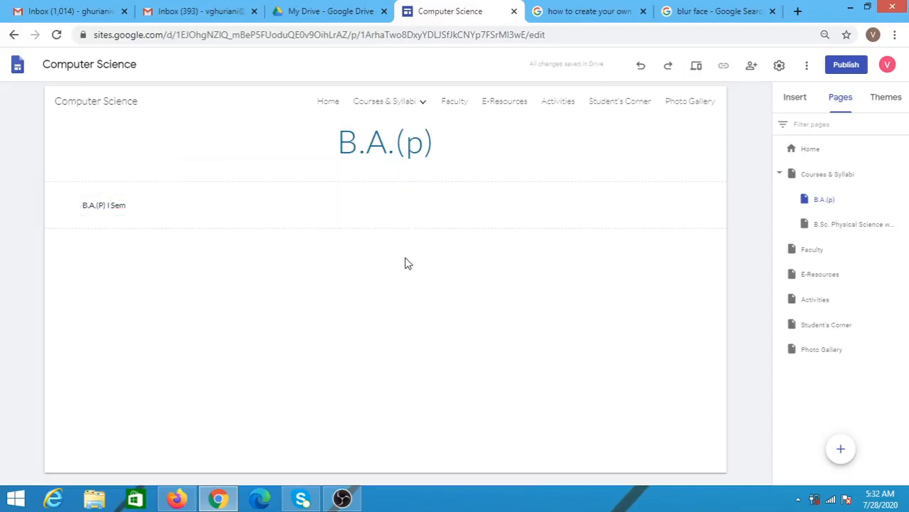
Step: Start a link on the "B.A.(P) I Sem" text and copy the shareable link of the "REPORT ON CIENCIA 2020" document from Google Drive
{"action": "left_click", "coordinate": [154, 213]}
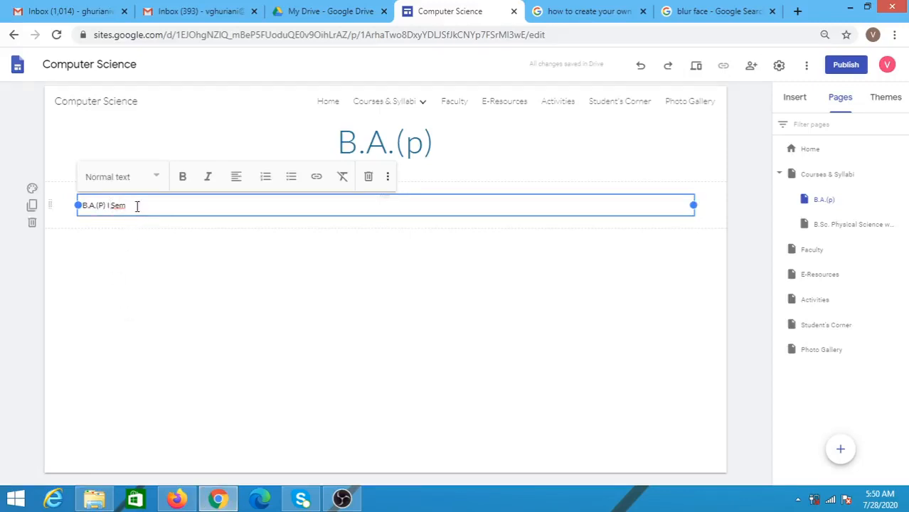
{"action": "left_click_drag", "start_coordinate": [138, 206], "coordinate": [78, 207]}
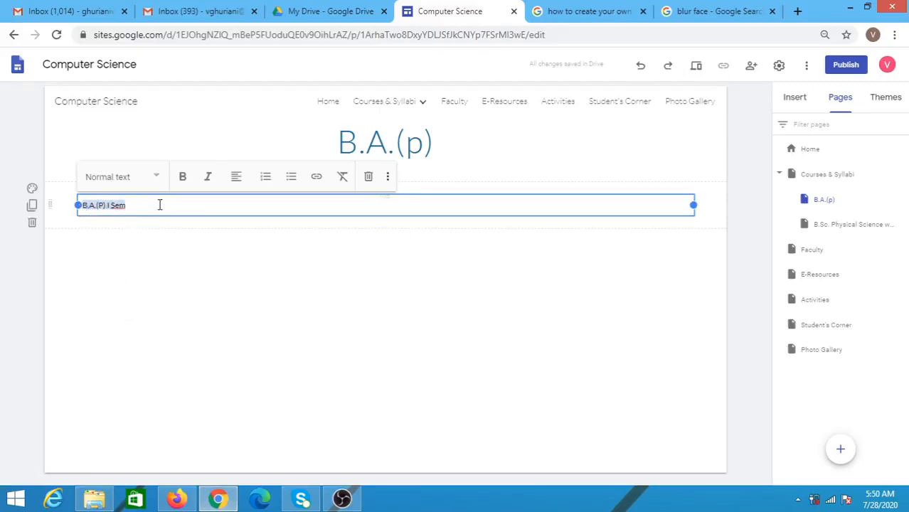
{"action": "left_click", "coordinate": [317, 177]}
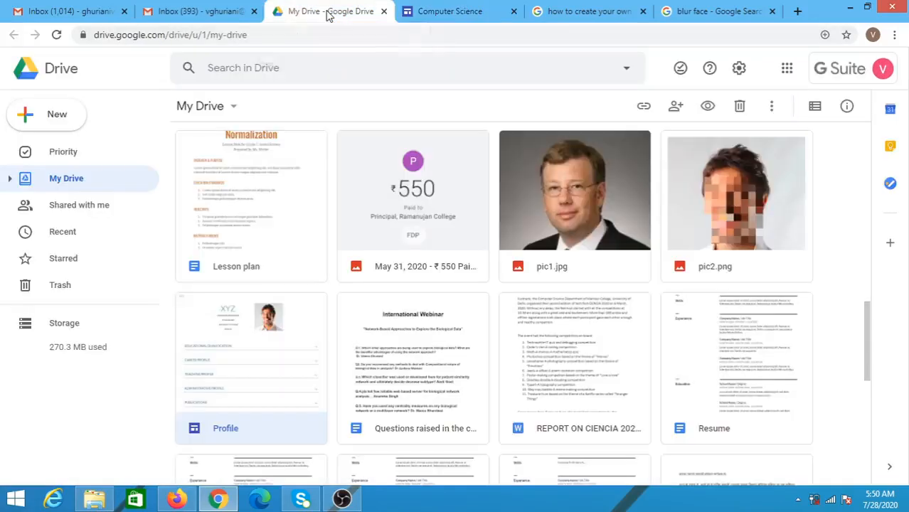
{"action": "left_click", "coordinate": [329, 12]}
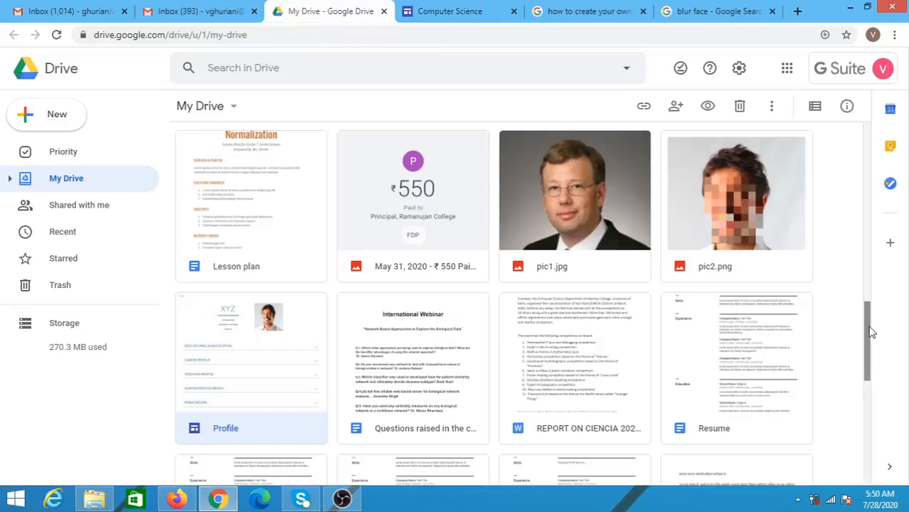
{"action": "left_click_drag", "start_coordinate": [868, 323], "coordinate": [874, 371]}
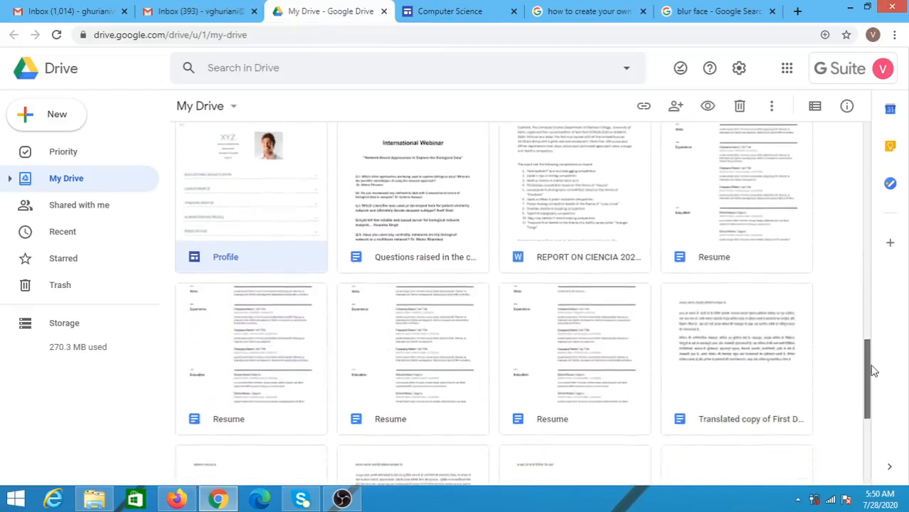
{"action": "right_click", "coordinate": [577, 220]}
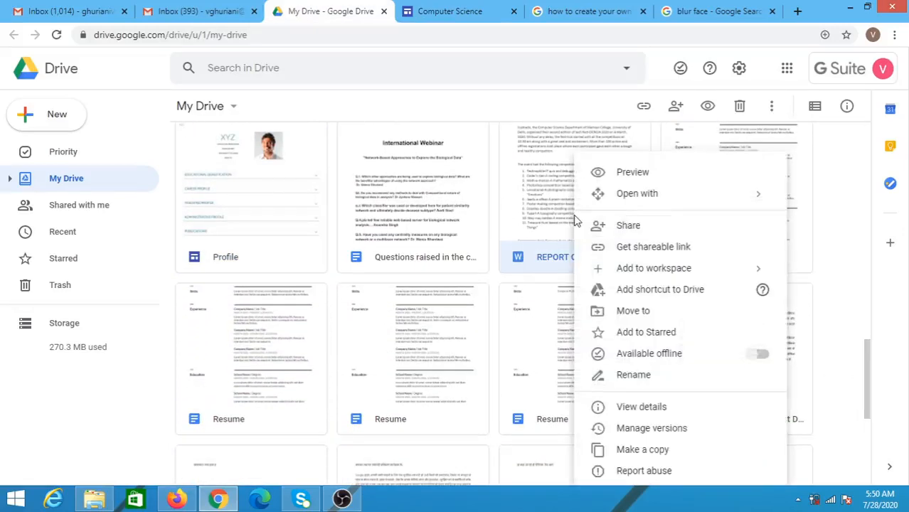
{"action": "left_click", "coordinate": [621, 249]}
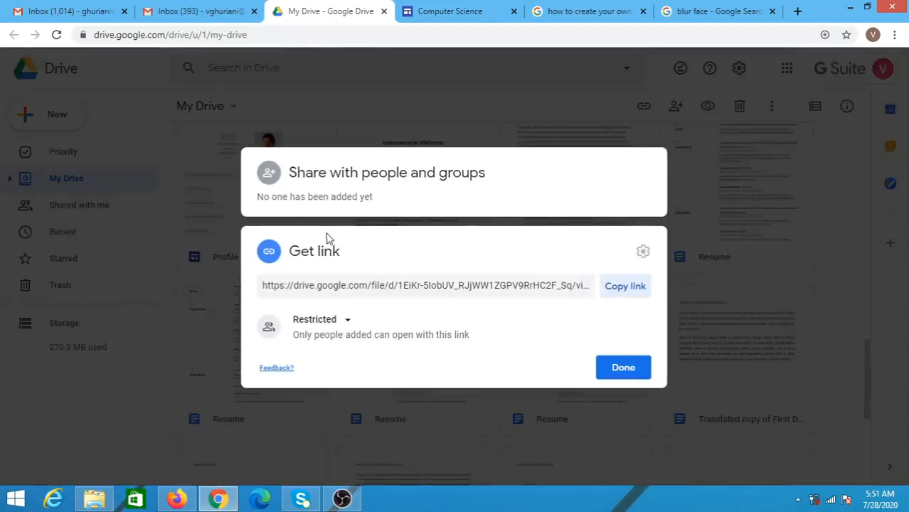
{"action": "left_click", "coordinate": [625, 288]}
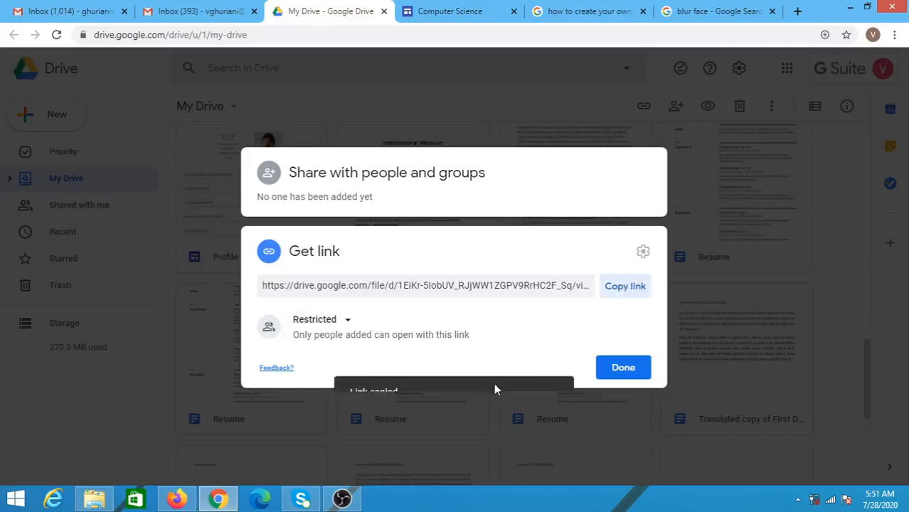
Step: Back in the Computer Science site, apply the copied Drive link to the "B.A.(P) I Sem" text
{"action": "left_click", "coordinate": [472, 12]}
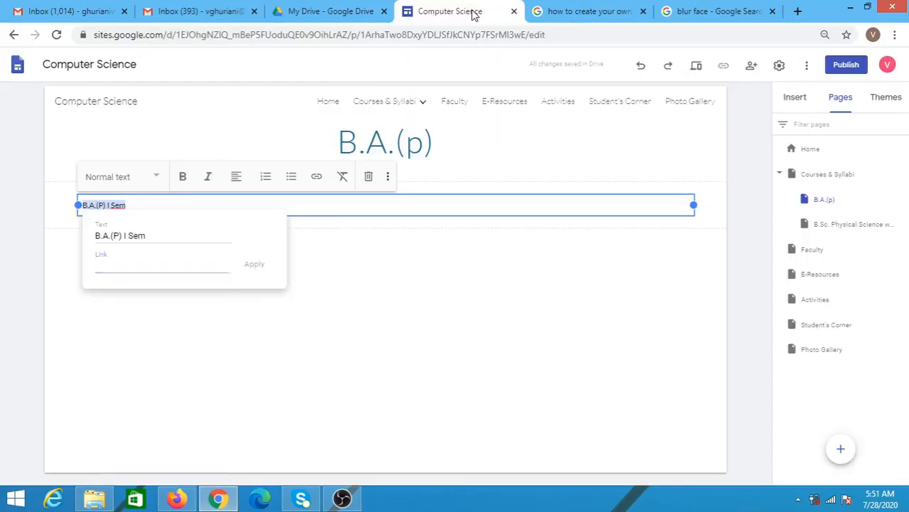
{"action": "left_click", "coordinate": [149, 266]}
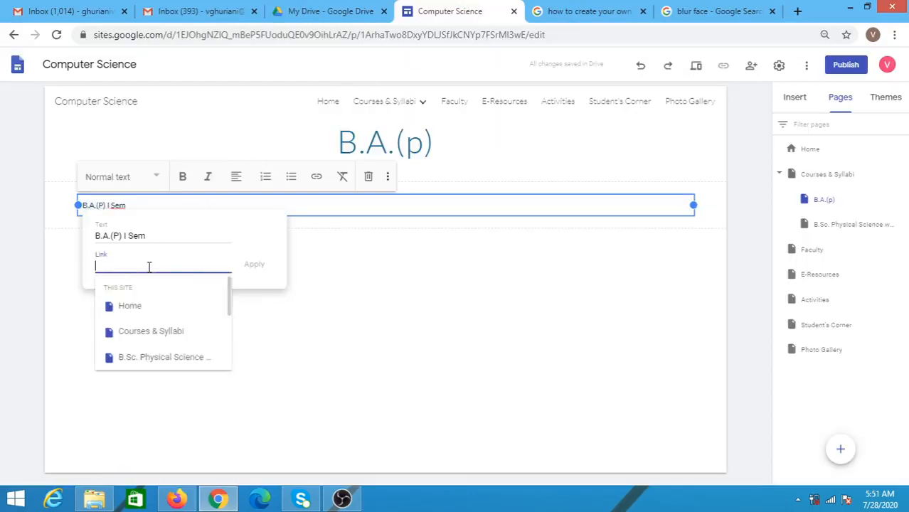
{"action": "key", "text": "ctrl+v"}
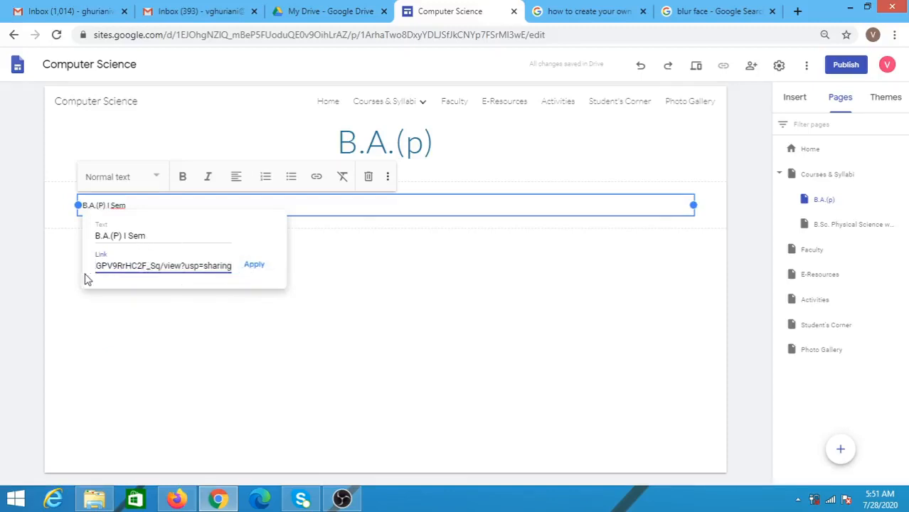
{"action": "left_click", "coordinate": [254, 266]}
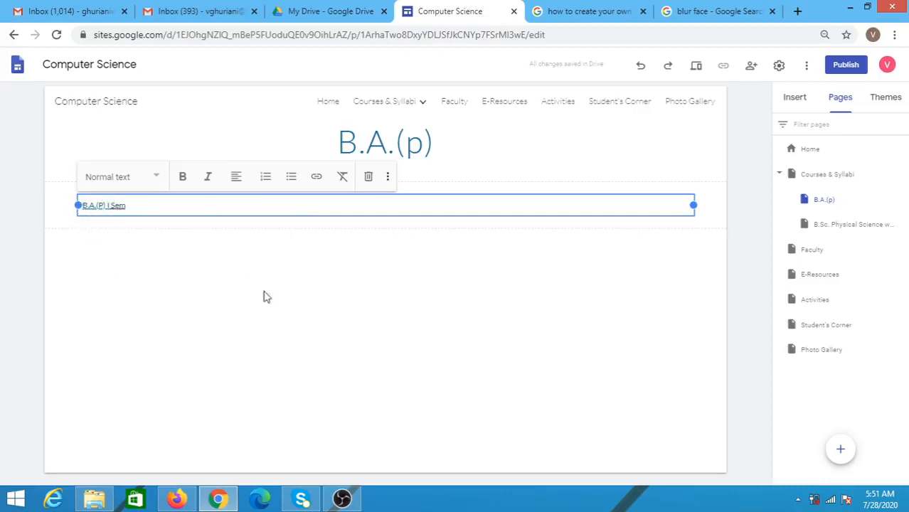
{"action": "left_click", "coordinate": [140, 273]}
Step: Preview the site and open the "B.A.(P) I Sem" link to check the linked document
{"action": "left_click", "coordinate": [106, 207]}
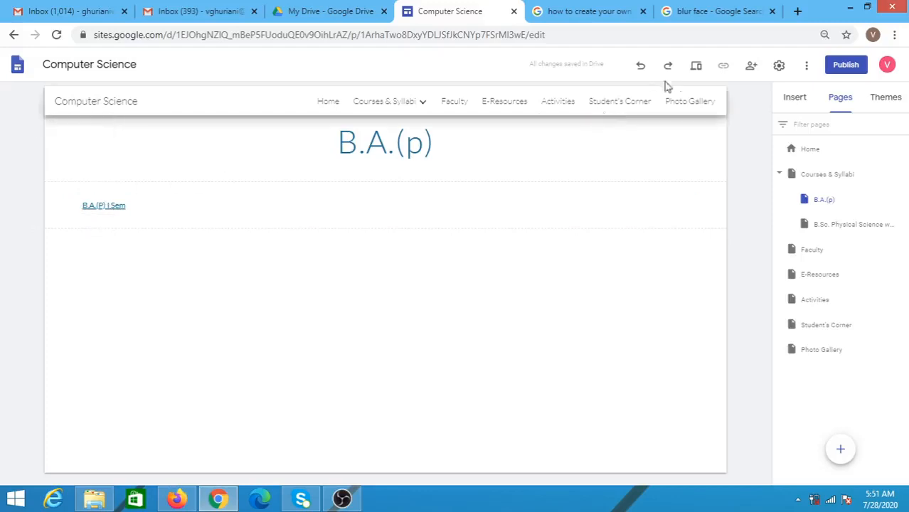
{"action": "left_click", "coordinate": [697, 67]}
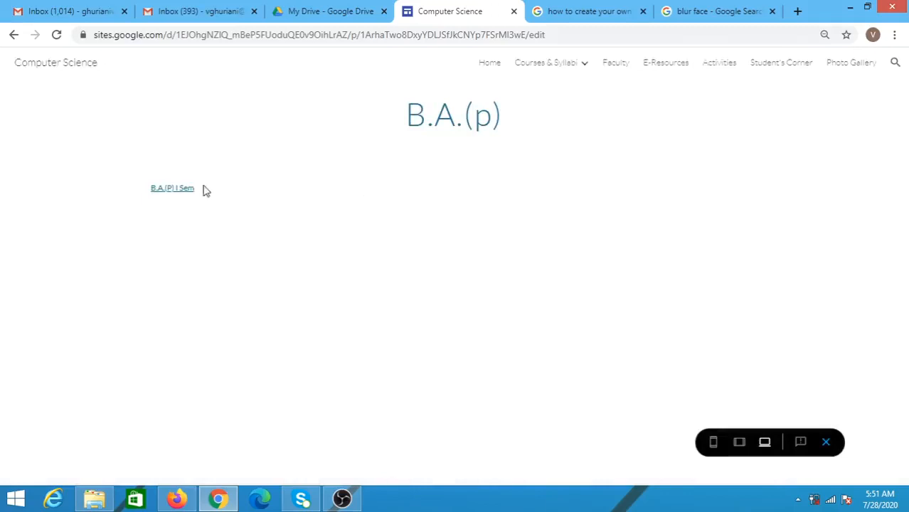
{"action": "left_click", "coordinate": [174, 189]}
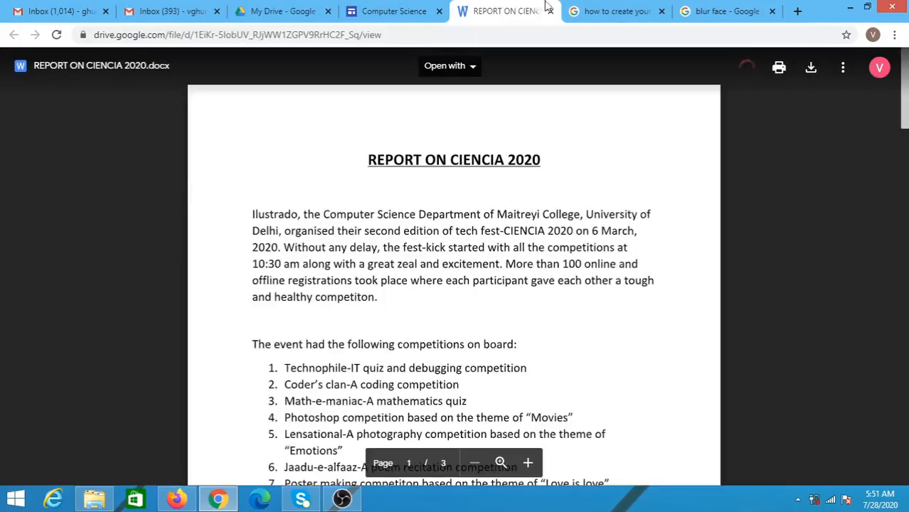
Step: Close the linked report document and open the site's Faculty page for editing
{"action": "left_click", "coordinate": [552, 12]}
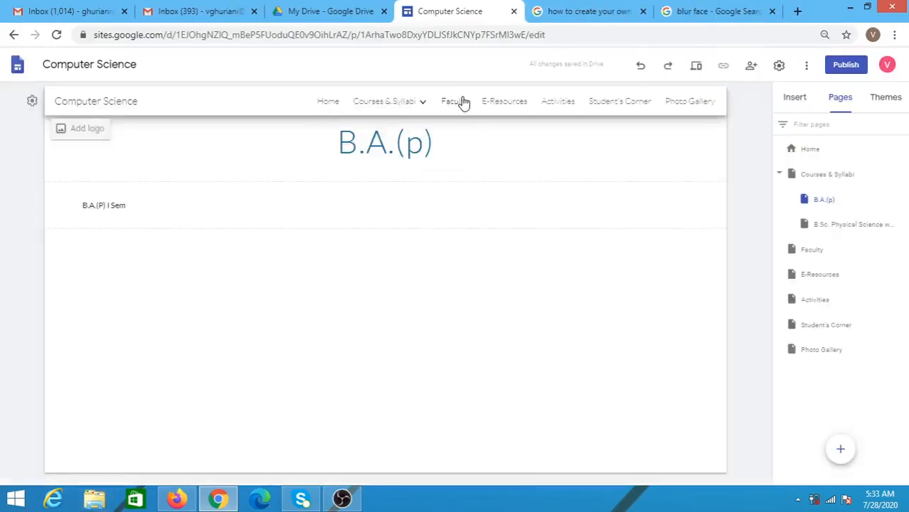
{"action": "left_click", "coordinate": [455, 106]}
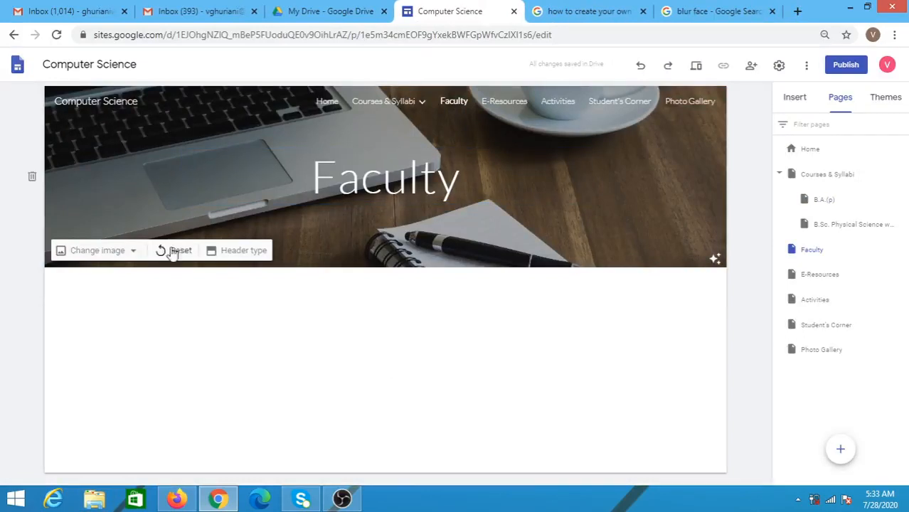
{"action": "left_click", "coordinate": [111, 253]}
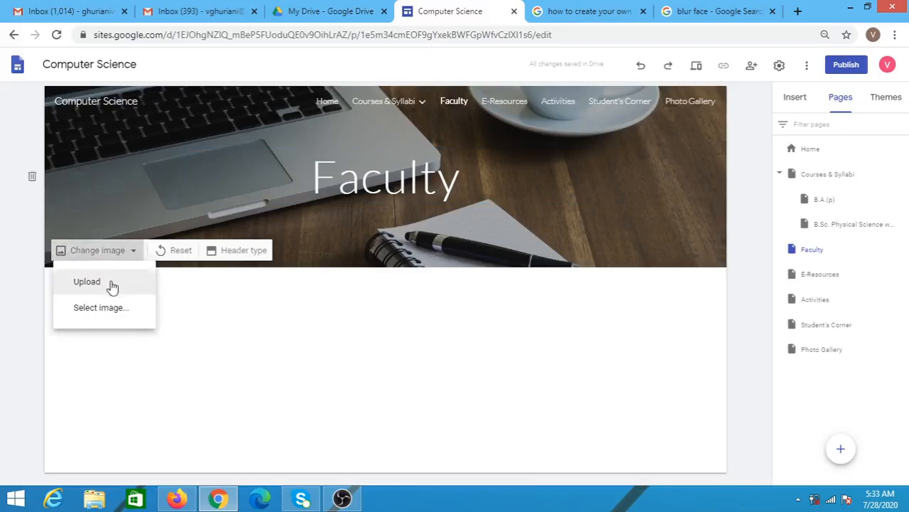
{"action": "left_click", "coordinate": [112, 284]}
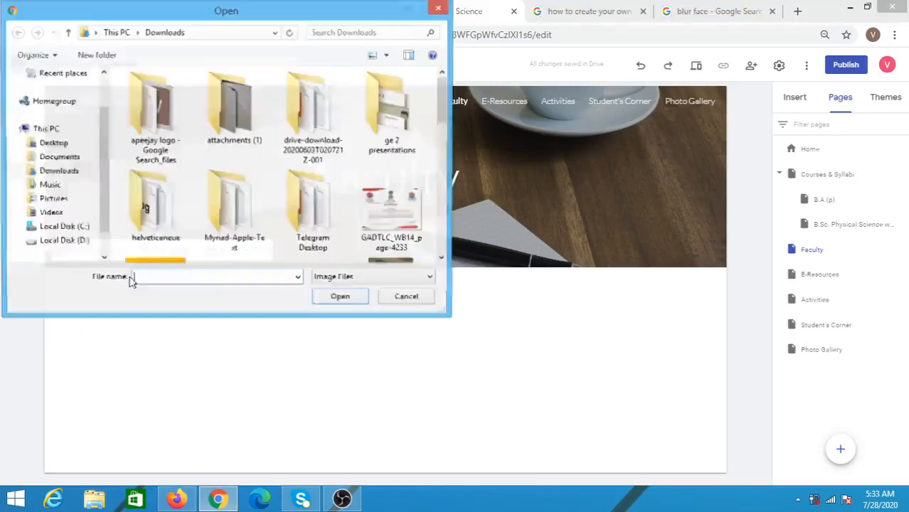
{"action": "left_click", "coordinate": [408, 298]}
Step: Replace the Faculty page's header image with the photo of people reading together from an image search for "faculty"
{"action": "left_click", "coordinate": [132, 254]}
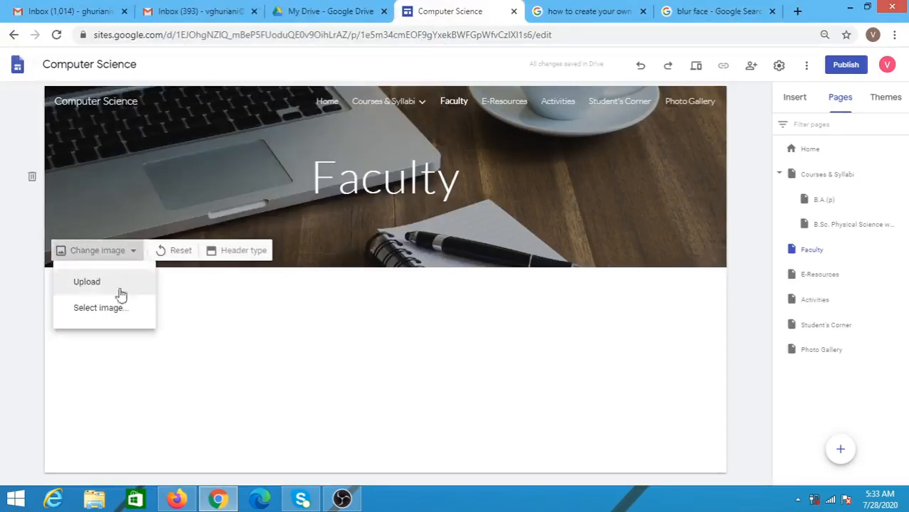
{"action": "left_click", "coordinate": [121, 307]}
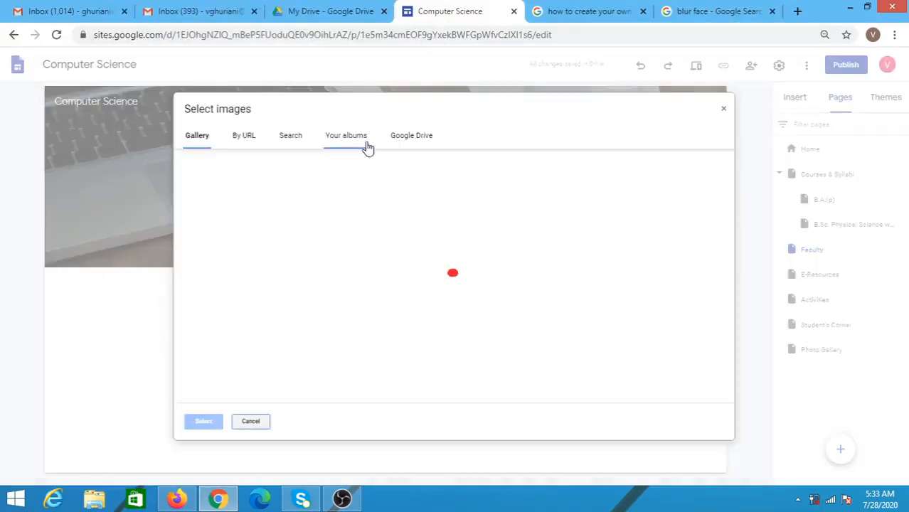
{"action": "left_click", "coordinate": [290, 137]}
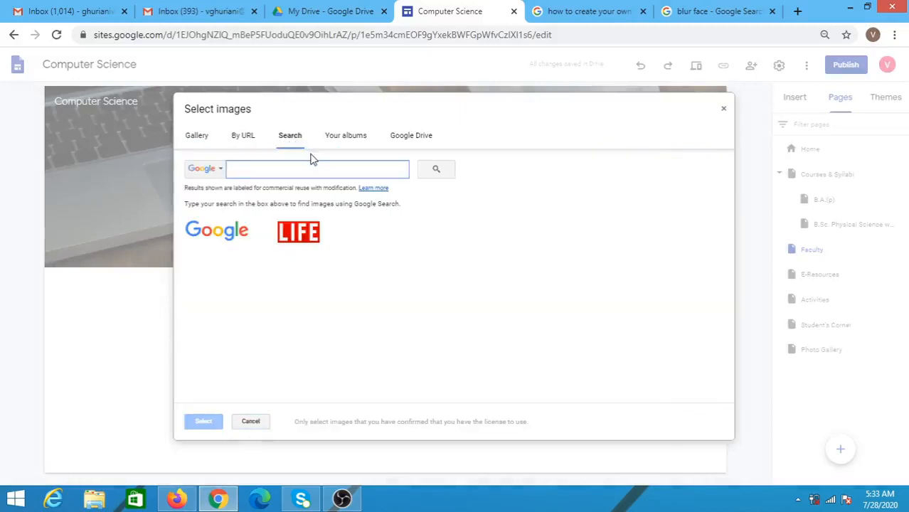
{"action": "type", "text": "faculty"}
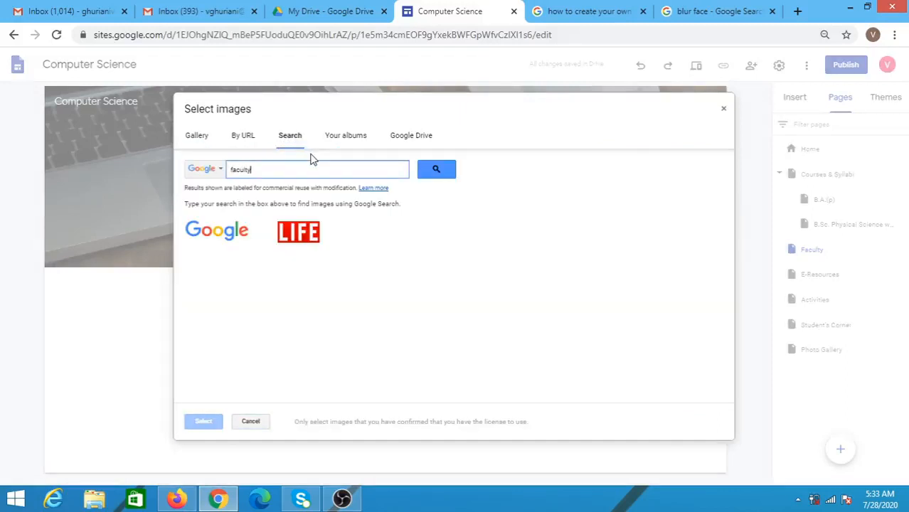
{"action": "left_click", "coordinate": [435, 171]}
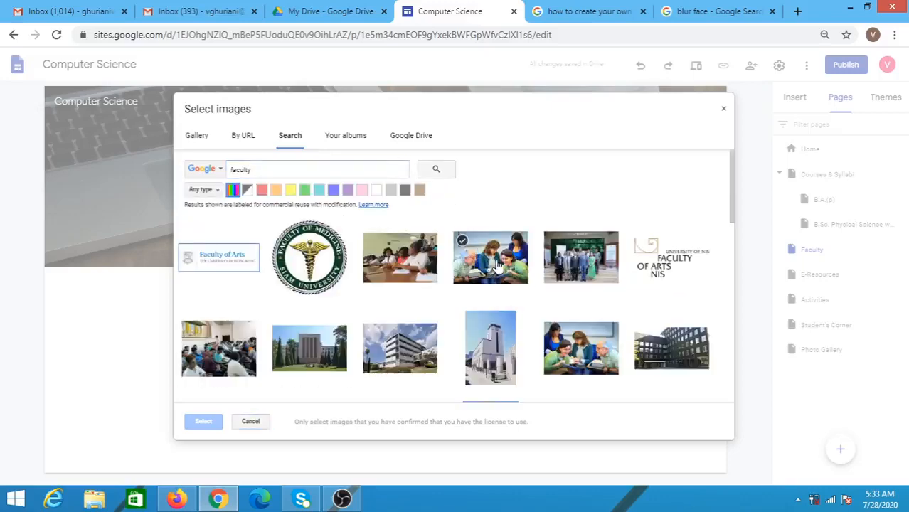
{"action": "left_click", "coordinate": [490, 262]}
{"action": "left_click", "coordinate": [203, 421]}
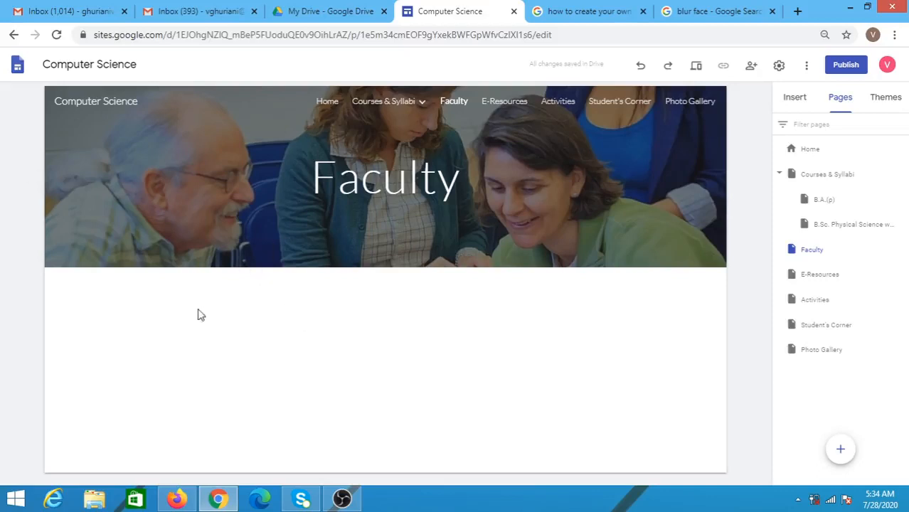
Step: Add a Title-styled text box reading "Faculty" below the header and set its section background to Emphasis 1
{"action": "double_click", "coordinate": [158, 306]}
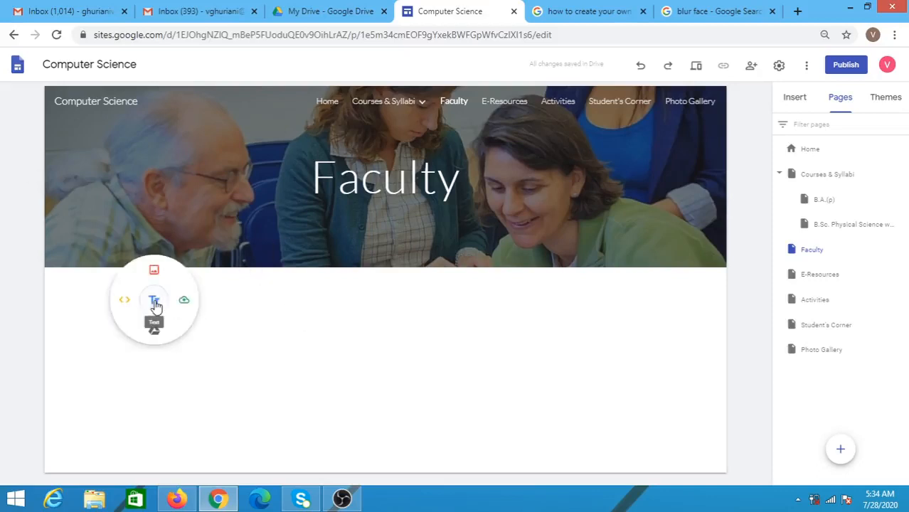
{"action": "left_click", "coordinate": [154, 302]}
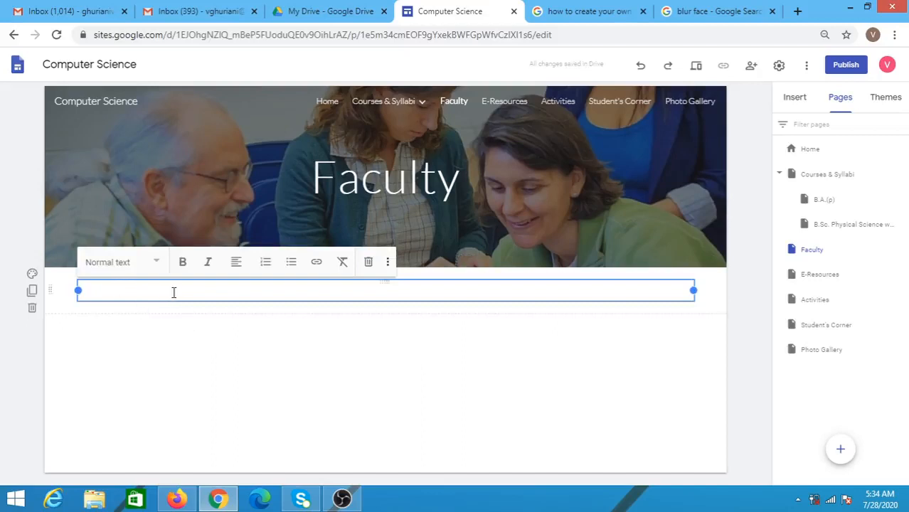
{"action": "type", "text": "Faculty"}
{"action": "left_click", "coordinate": [156, 264]}
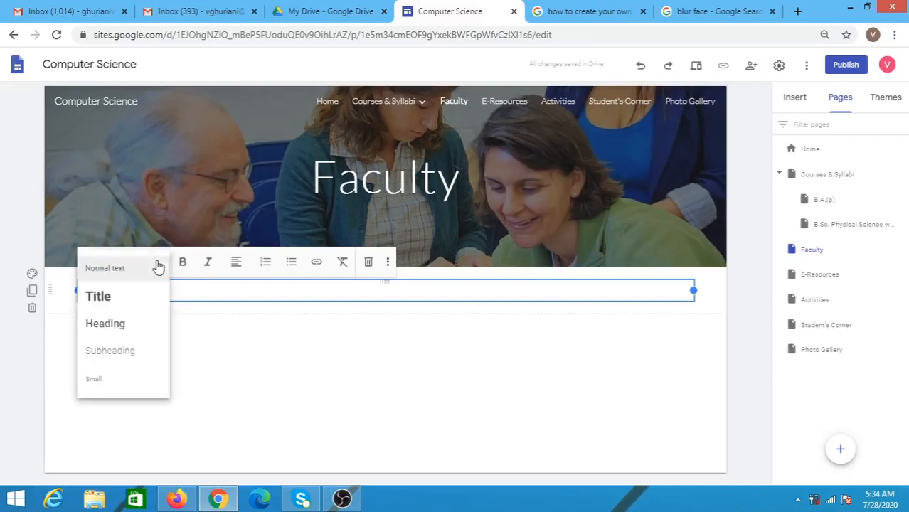
{"action": "left_click", "coordinate": [130, 296]}
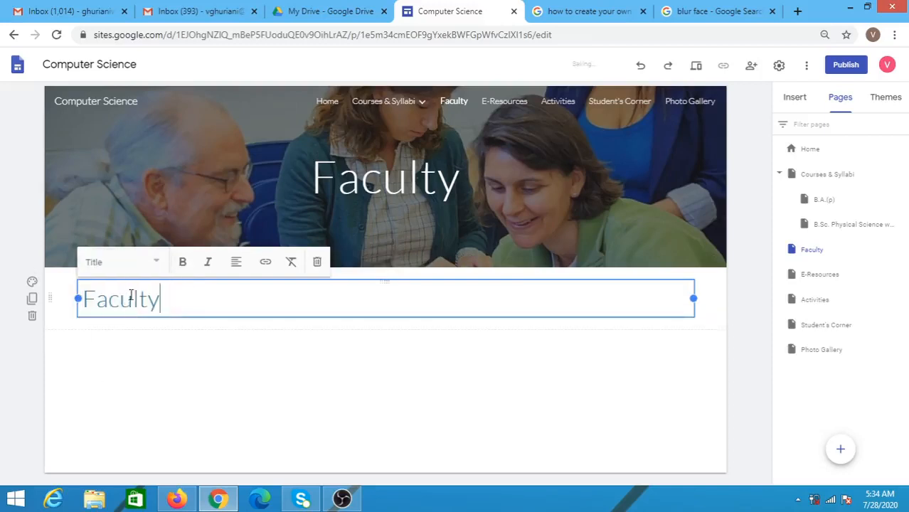
{"action": "left_click", "coordinate": [32, 284]}
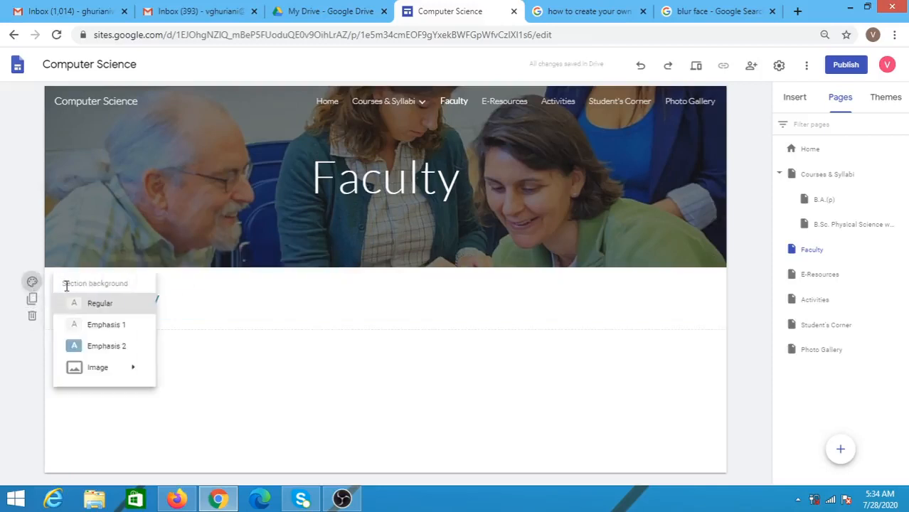
{"action": "left_click", "coordinate": [88, 325]}
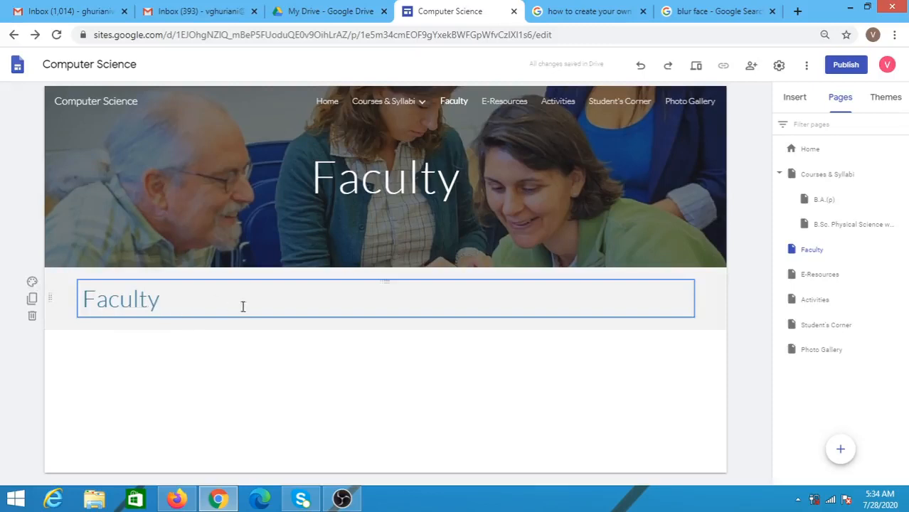
Step: Add a text box below the "Faculty" title with a numbered list containing "Faculty1" and "Faculty2"
{"action": "double_click", "coordinate": [140, 349]}
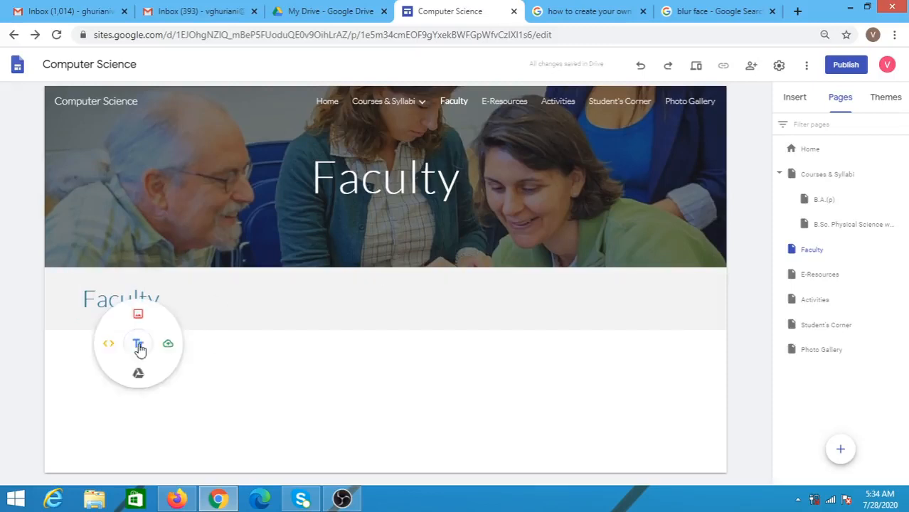
{"action": "left_click", "coordinate": [139, 344]}
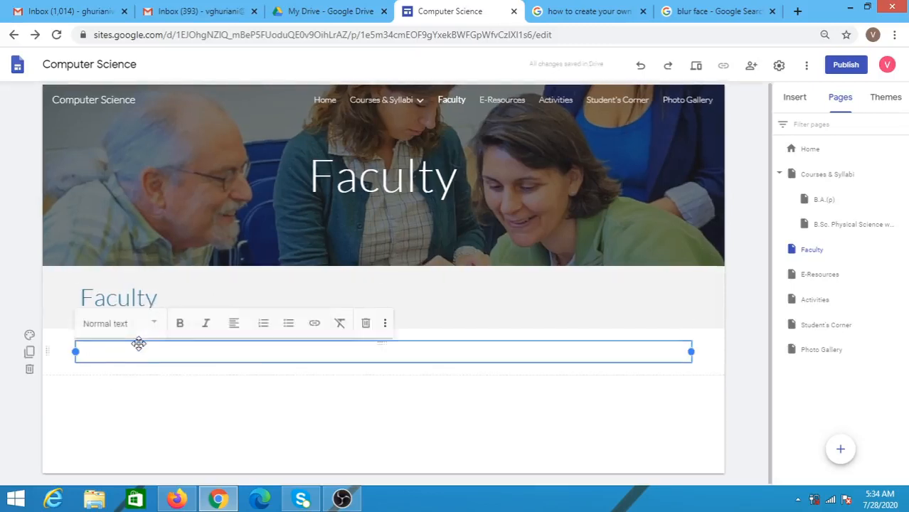
{"action": "type", "text": "1. Fa"}
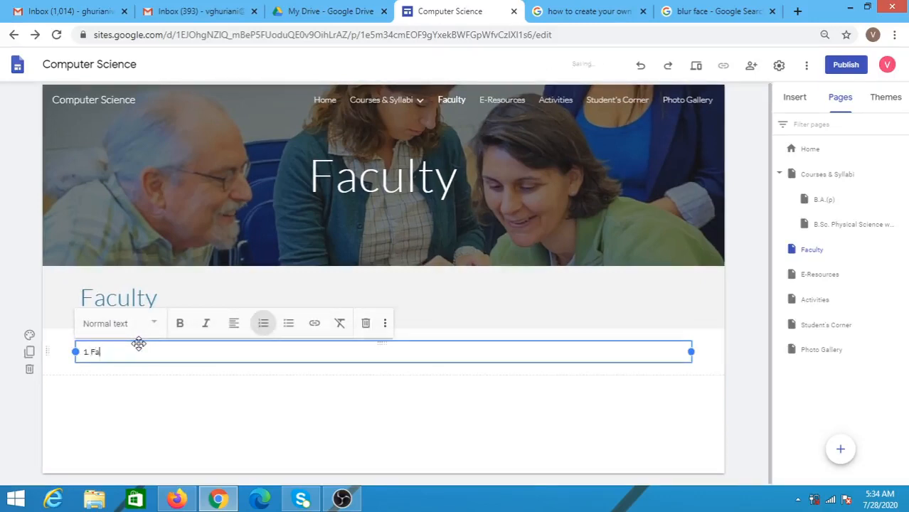
{"action": "type", "text": "culty1"}
{"action": "key", "text": "Return"}
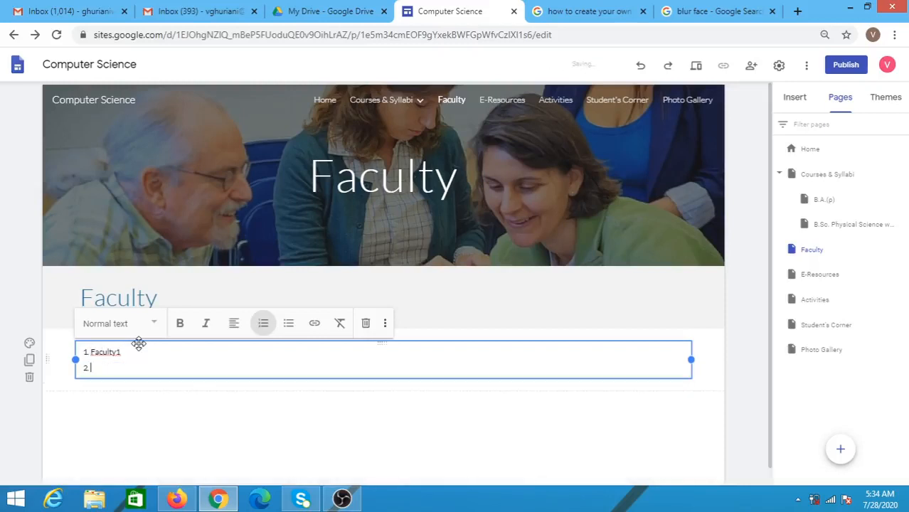
{"action": "type", "text": "Faculty2"}
{"action": "key", "text": "Return"}
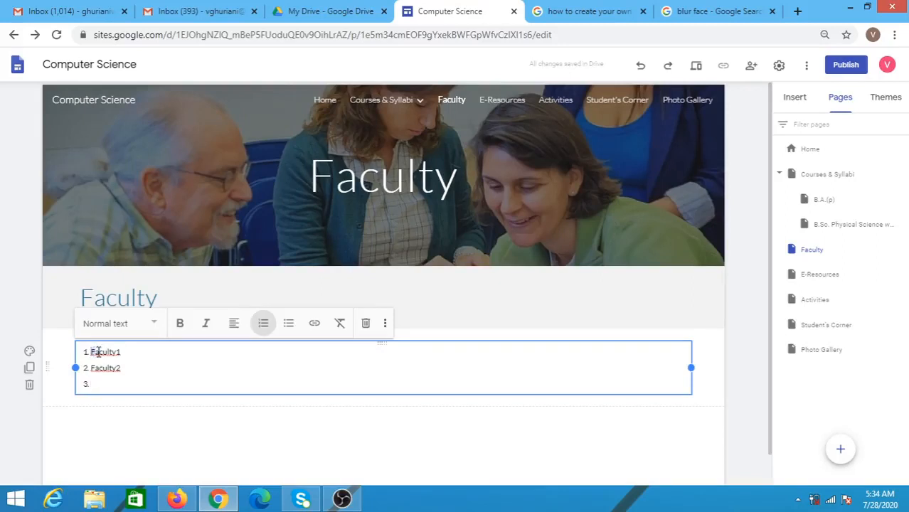
{"action": "left_click_drag", "start_coordinate": [91, 352], "coordinate": [115, 352]}
{"action": "left_click", "coordinate": [314, 323]}
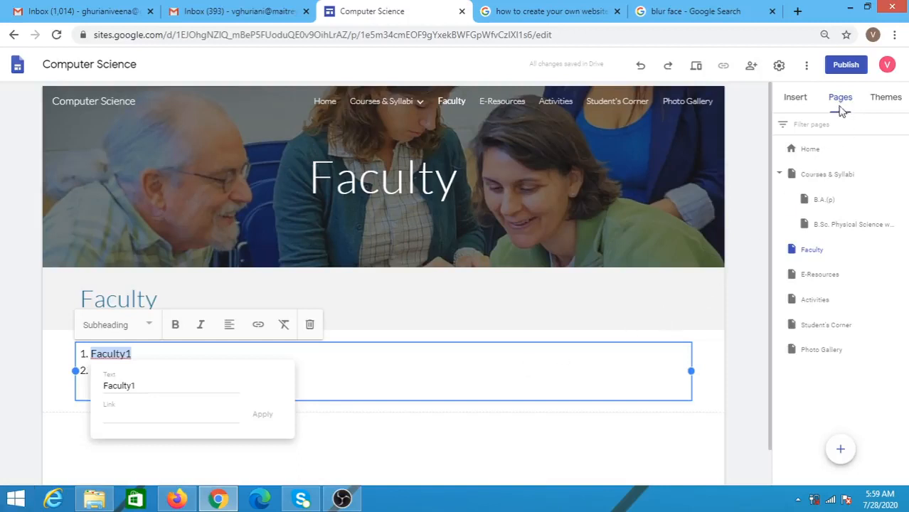
{"action": "left_click", "coordinate": [820, 250]}
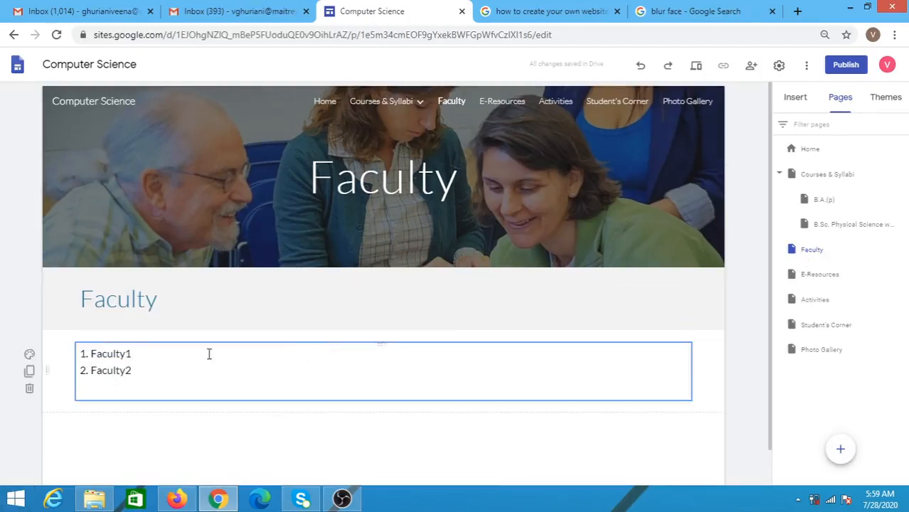
Step: Start a link on the "Faculty1" list item and look through the site pages offered as link targets
{"action": "left_click_drag", "start_coordinate": [138, 360], "coordinate": [95, 355]}
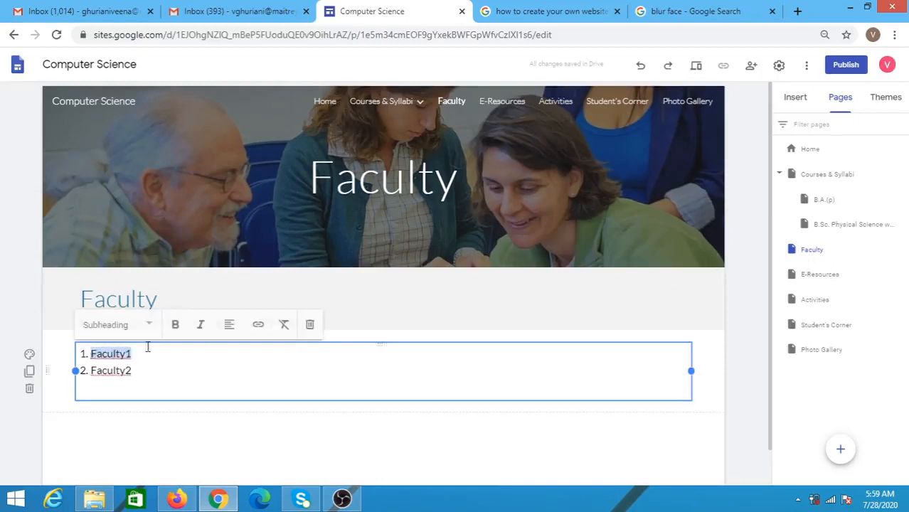
{"action": "left_click", "coordinate": [257, 325]}
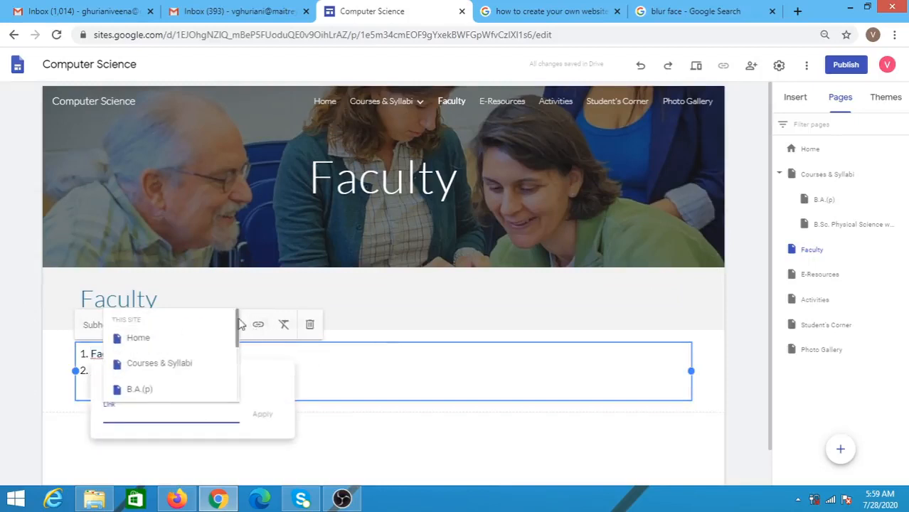
{"action": "left_click", "coordinate": [238, 317]}
{"action": "mouse_move", "coordinate": [238, 322]}
{"action": "left_mouse_down"}
{"action": "mouse_move", "coordinate": [236, 373]}
{"action": "mouse_move", "coordinate": [240, 336]}
{"action": "left_mouse_up"}
{"action": "mouse_move", "coordinate": [240, 311]}
{"action": "left_mouse_down"}
{"action": "mouse_move", "coordinate": [238, 370]}
{"action": "mouse_move", "coordinate": [238, 318]}
{"action": "left_mouse_up"}
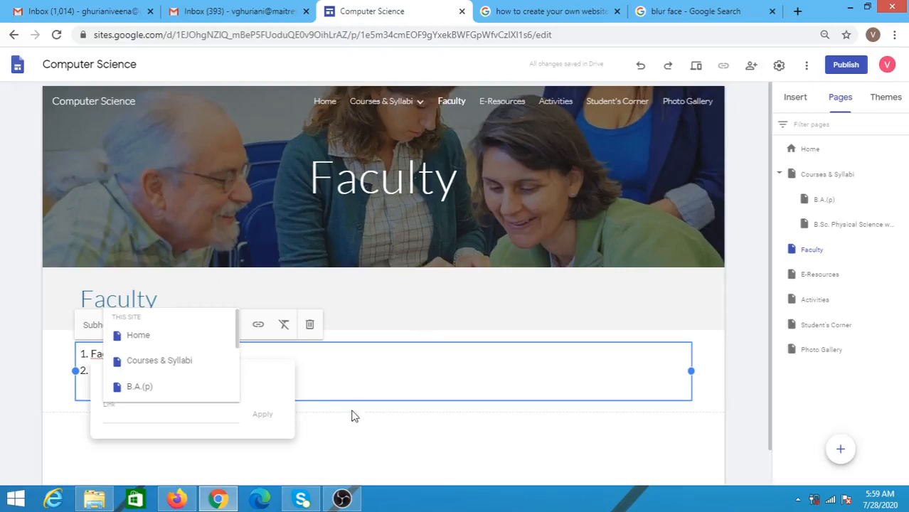
{"action": "left_click", "coordinate": [341, 499]}
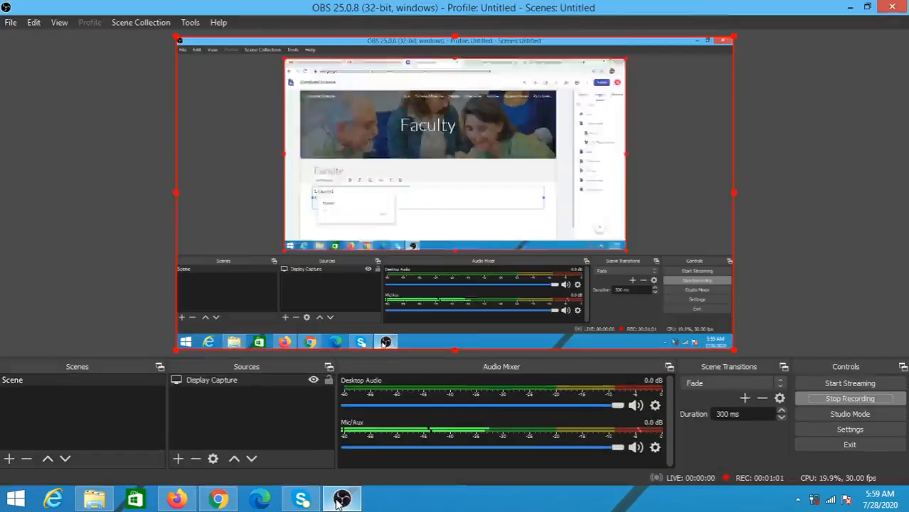